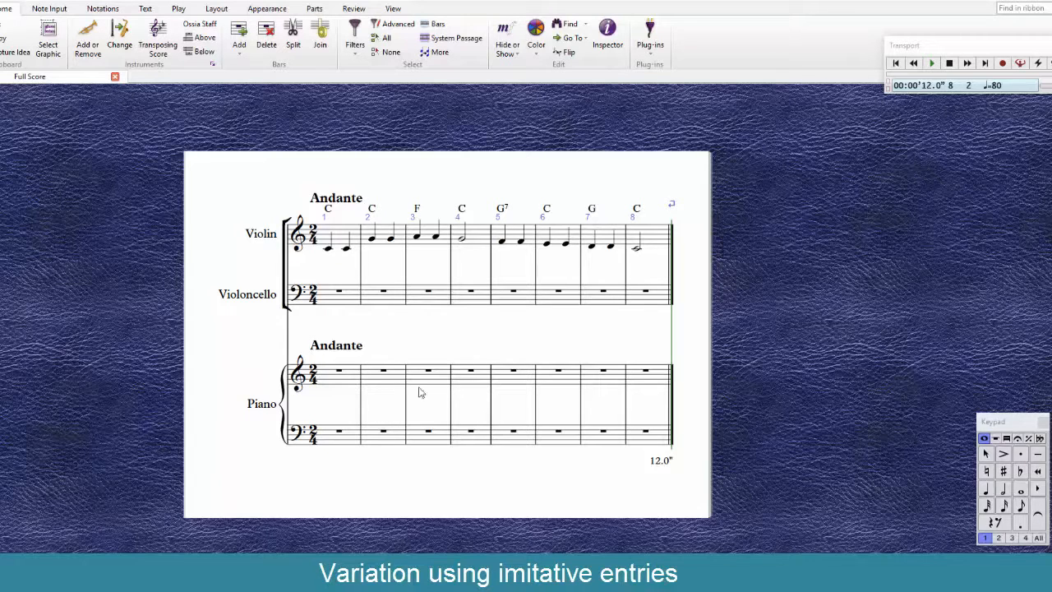
- Copy the violin melody from bars 1–8 into the cello from bar 2, piano right hand from bar 3 and left hand from bar 4
click(343, 238)
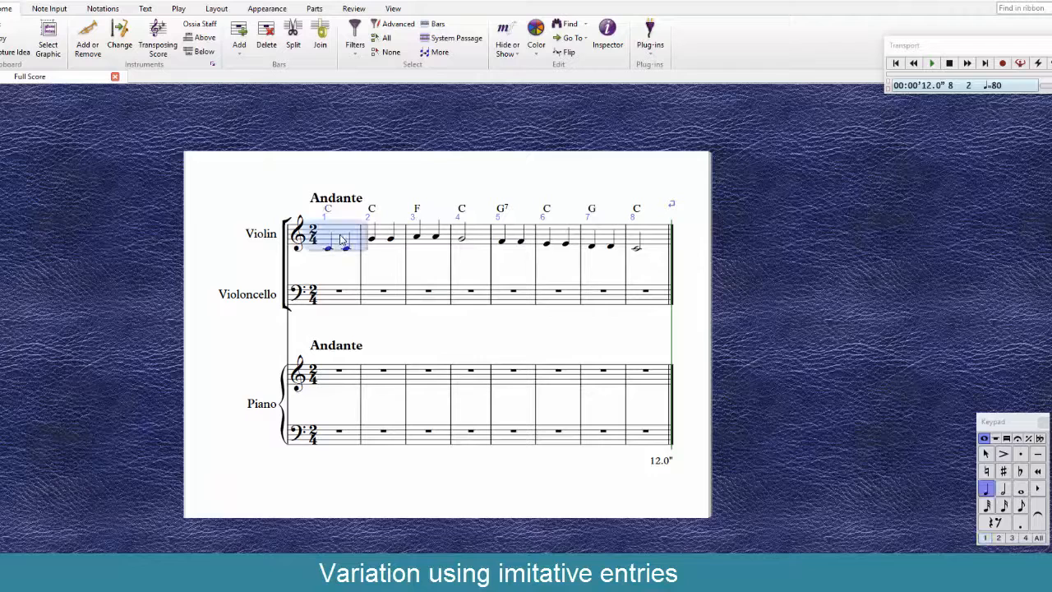
shift+click(653, 239)
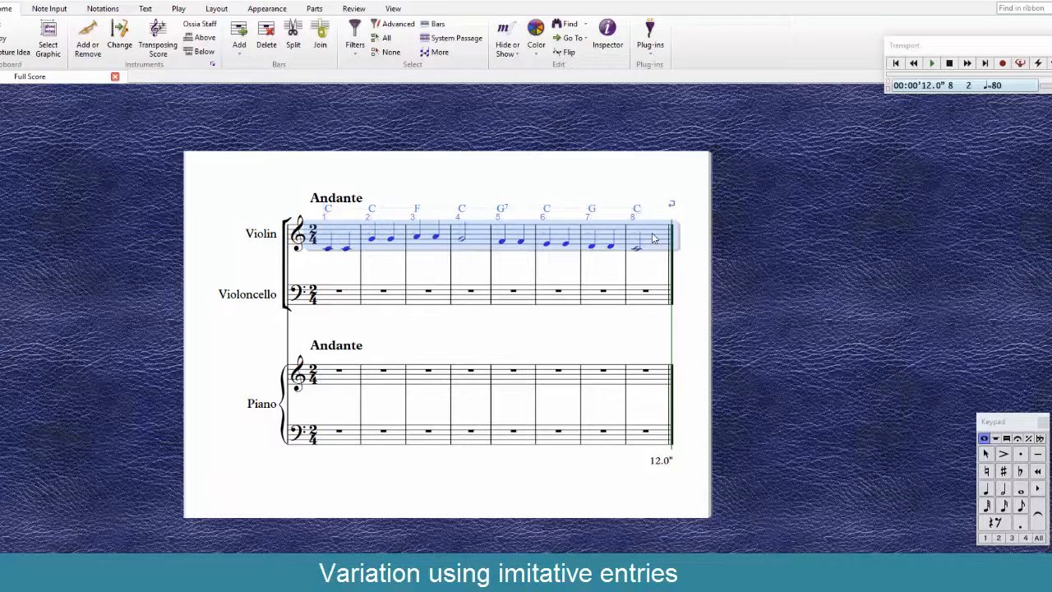
click(373, 302)
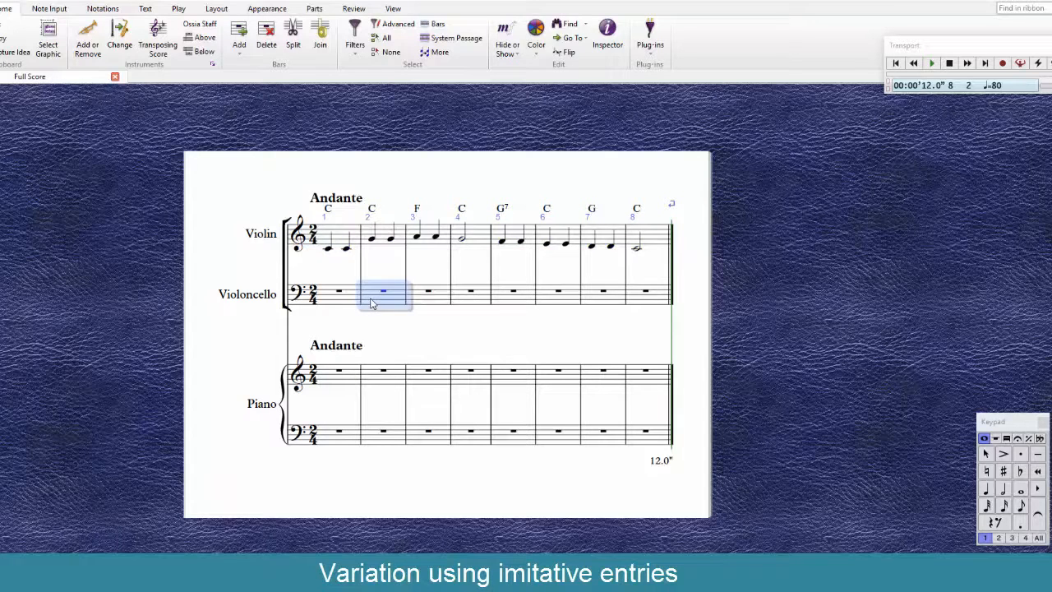
key(ctrl+v)
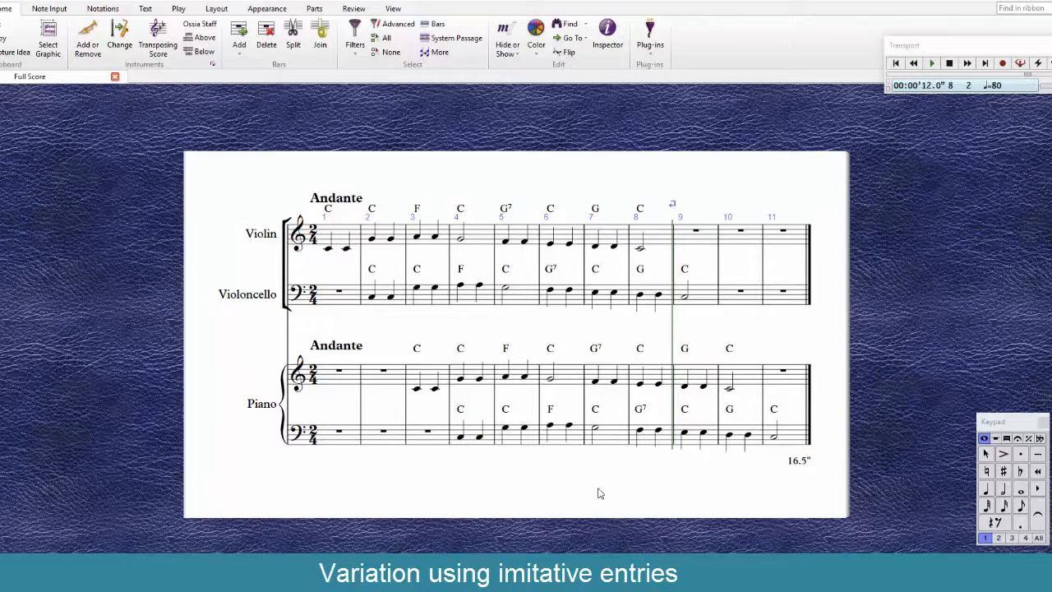
- Colour the violin melody and its chord symbols in bars 1–8 green
click(344, 238)
shift+click(654, 239)
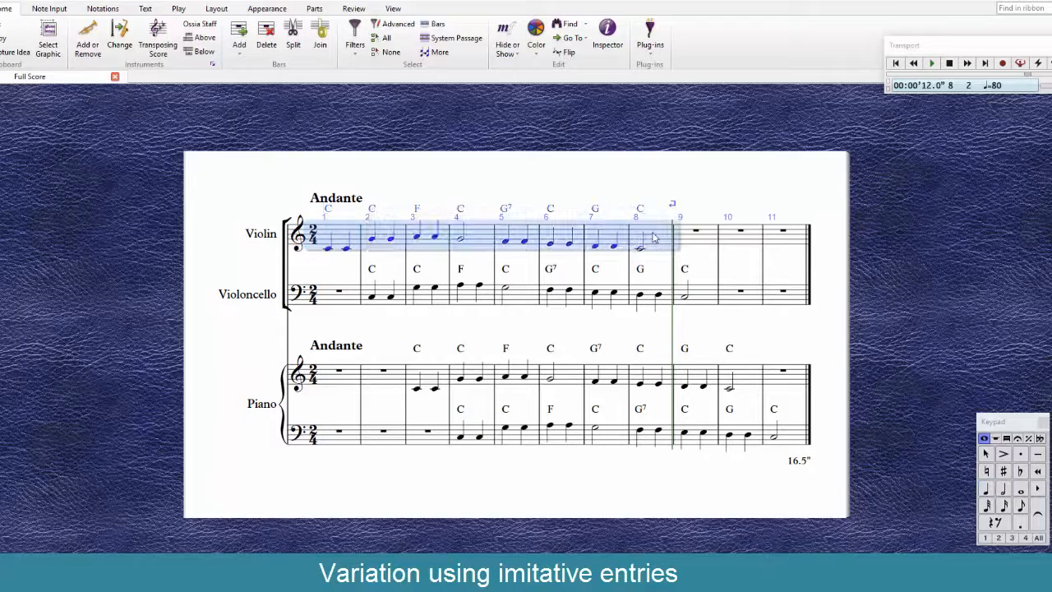
key(ctrl+j)
click(538, 495)
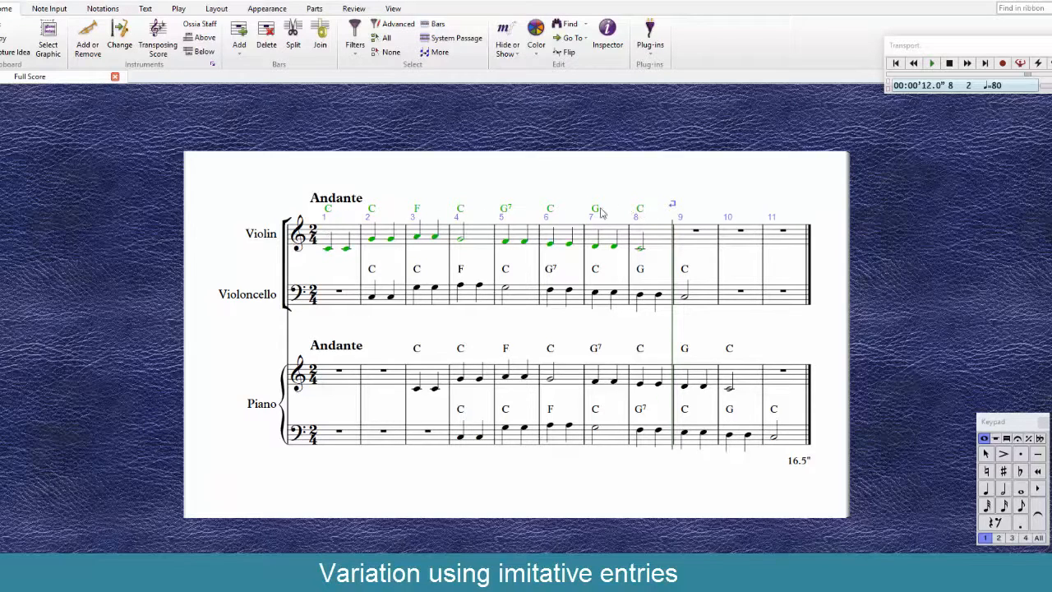
click(542, 474)
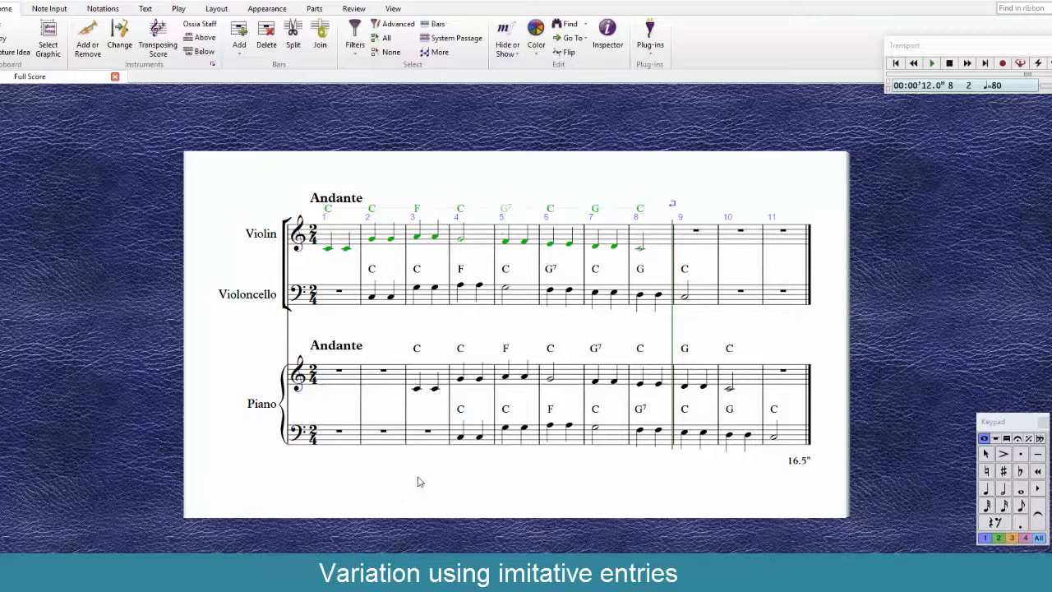
- Filter the chord symbols in the cello and piano staves from bar 2 to bar 11 and delete them
click(386, 296)
shift+click(781, 444)
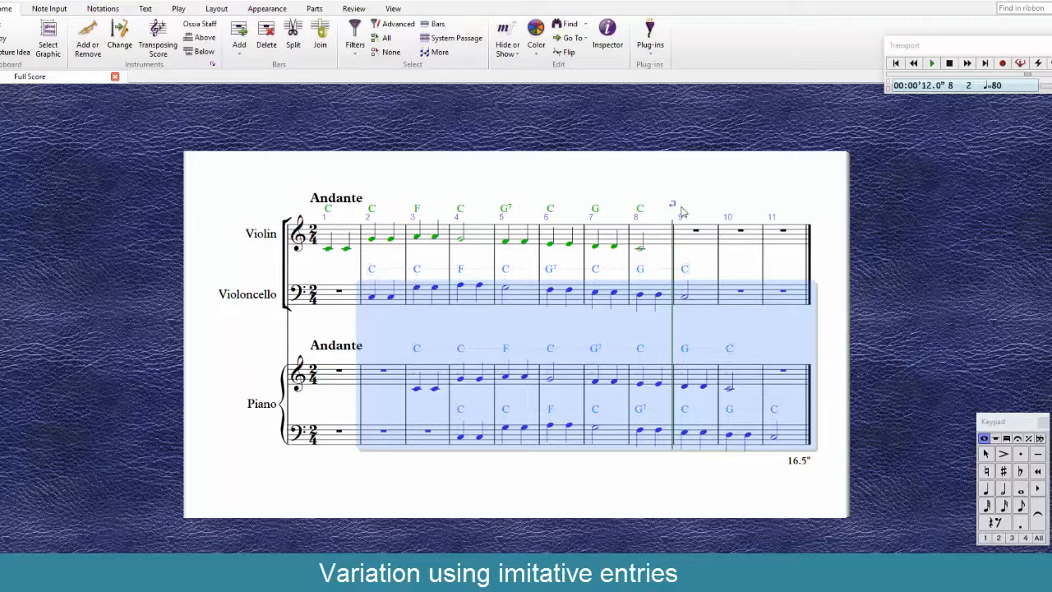
click(355, 55)
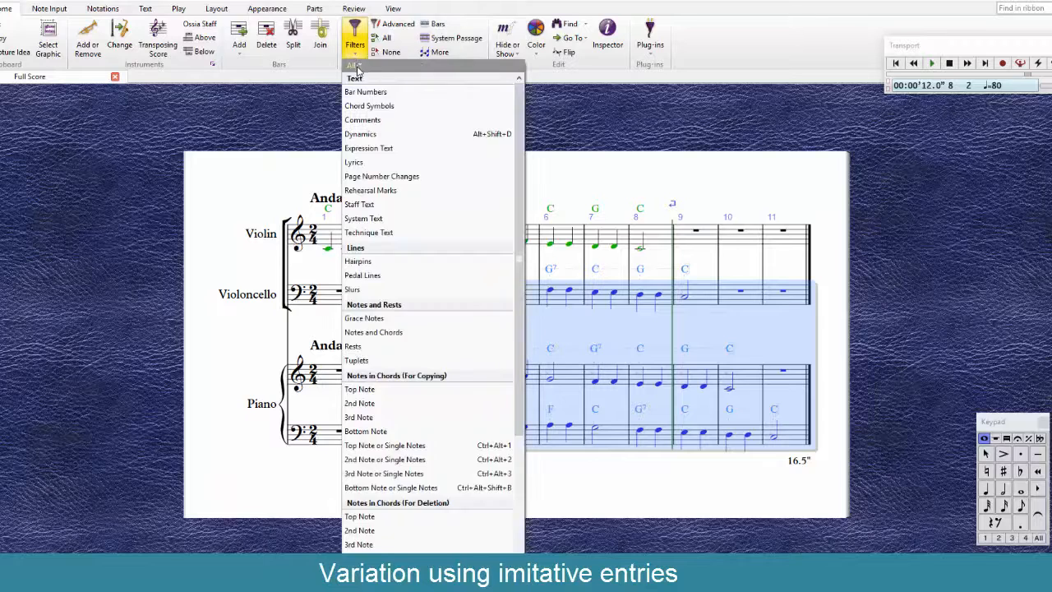
click(367, 107)
key(Delete)
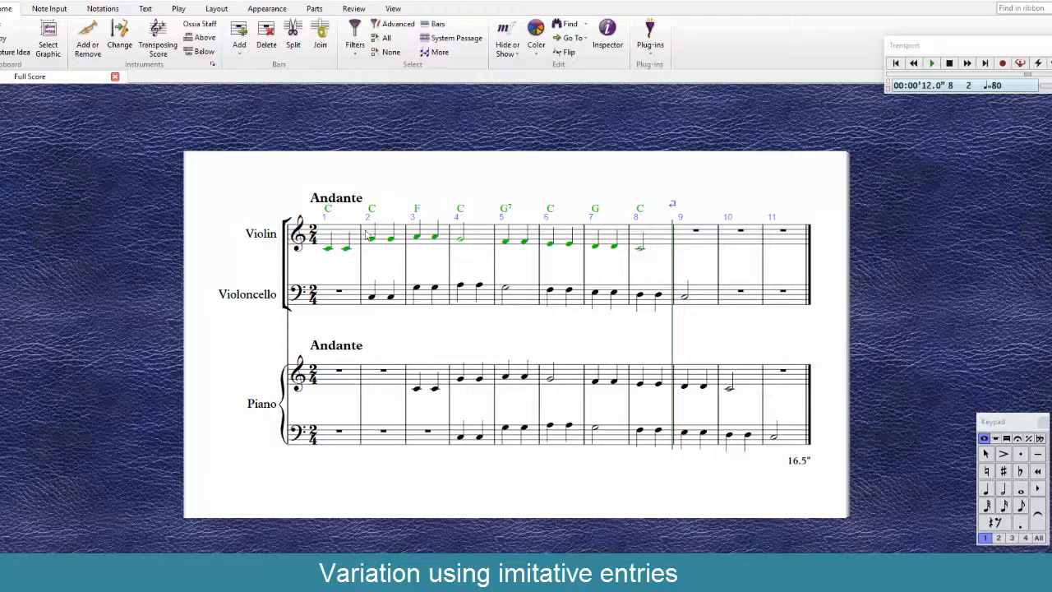
- Play back the whole score from the first violin note in bar 1
click(328, 249)
key(p)
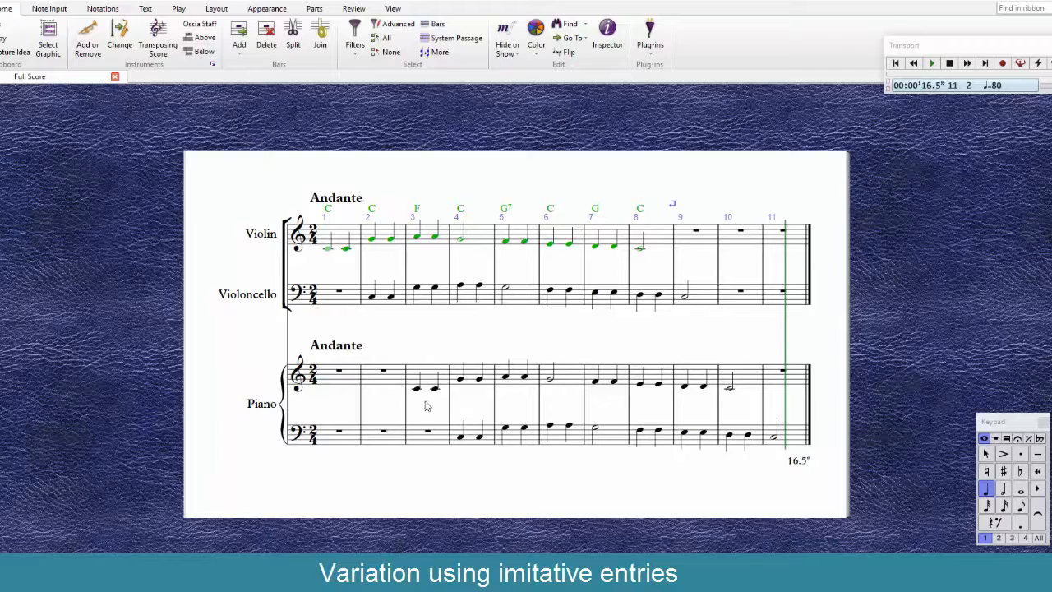
- Lower the cello's two quarter notes in bar 3 by one step to F to fit the F chord
click(417, 208)
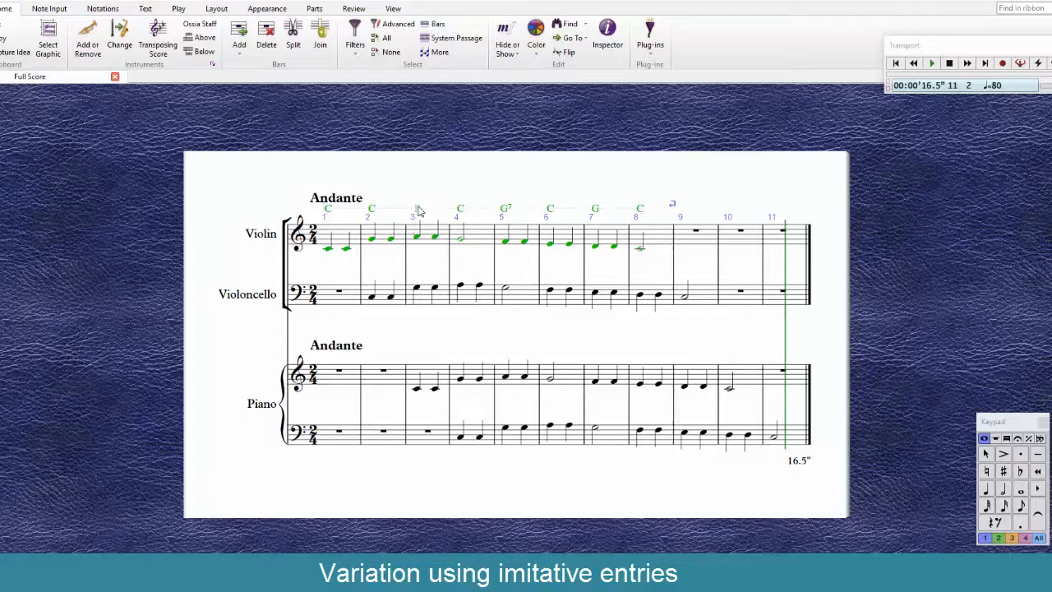
click(417, 239)
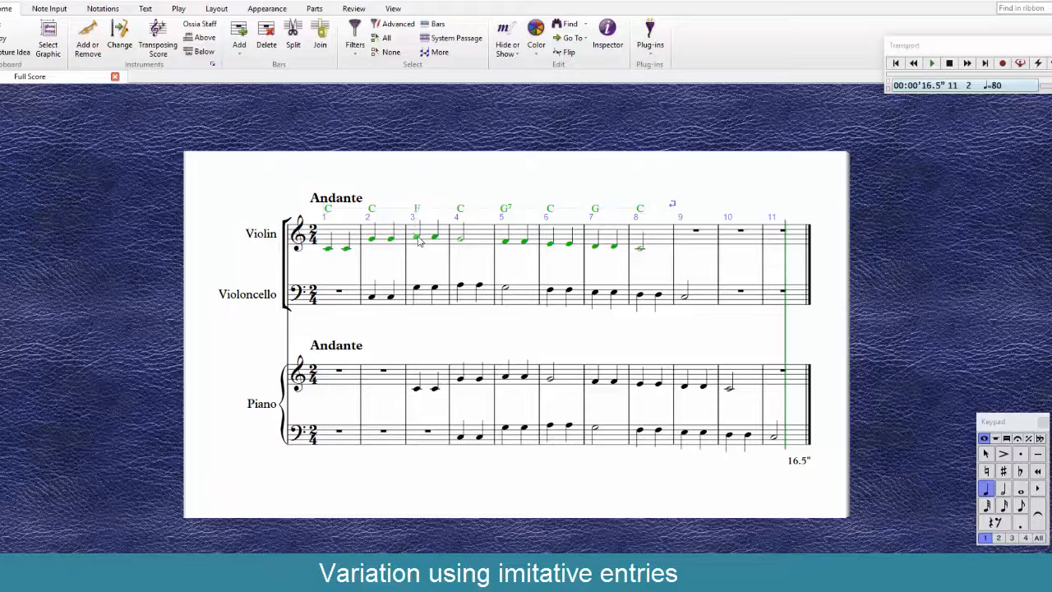
click(417, 388)
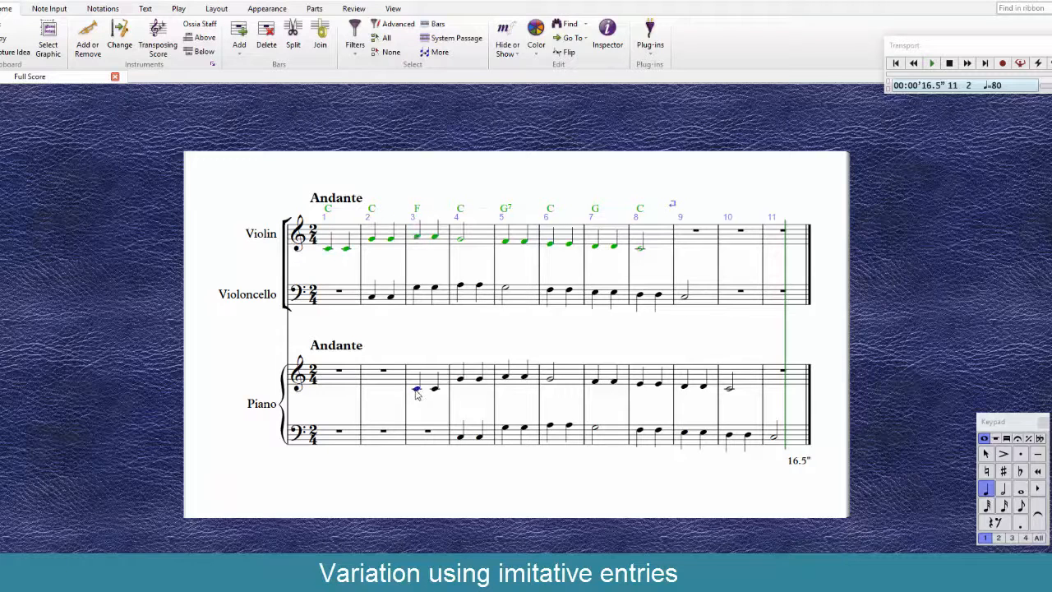
click(417, 289)
click(421, 302)
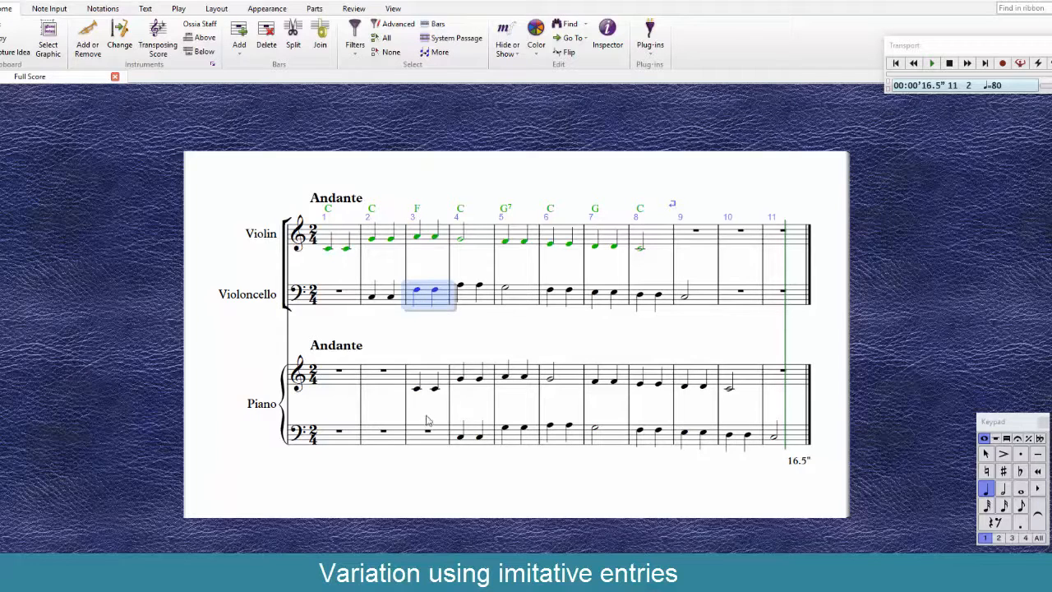
click(383, 327)
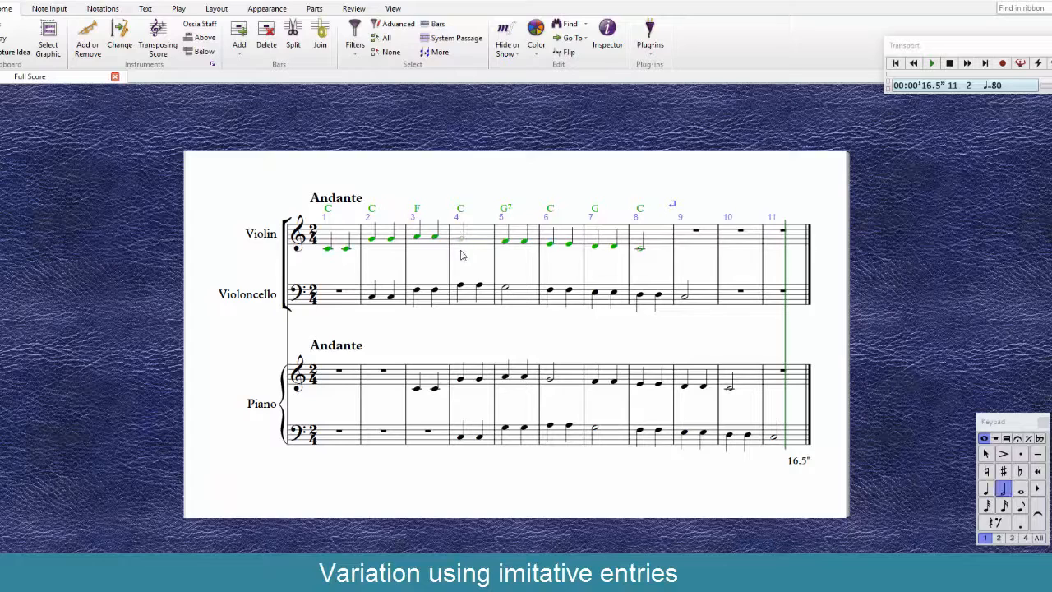
- Lower the cello's two quarter notes in bar 4 by one step to G
click(469, 299)
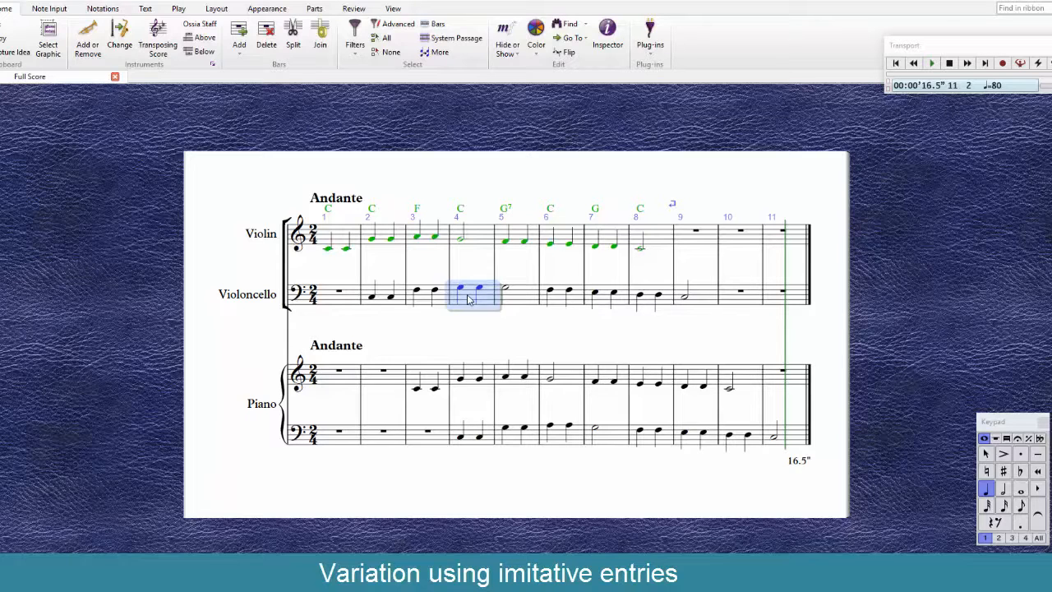
click(474, 376)
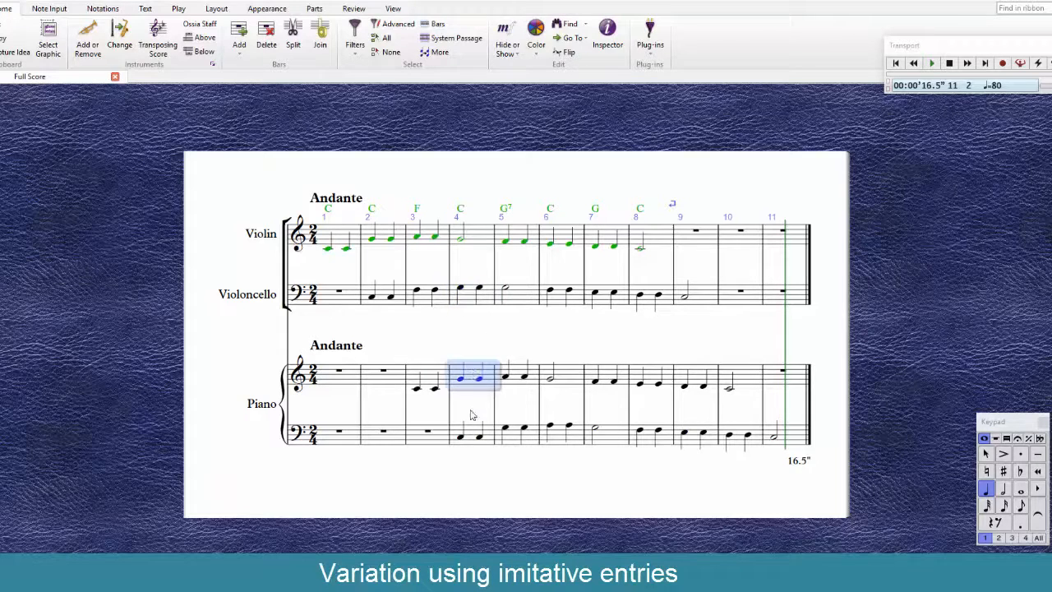
click(474, 435)
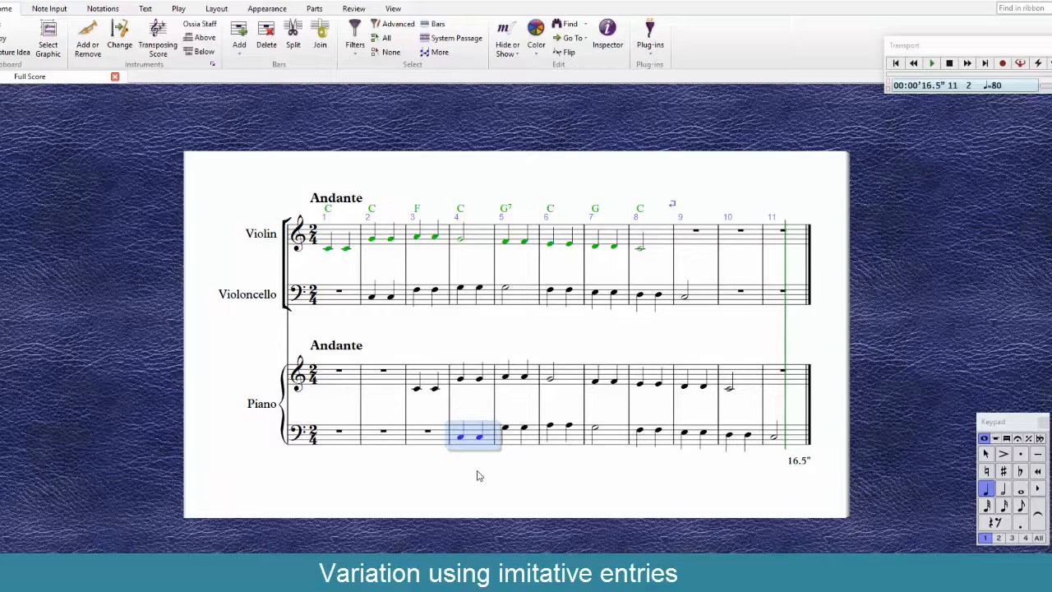
- Lower the piano right hand's two quarter notes in bar 4 by two steps to E
click(474, 245)
click(465, 292)
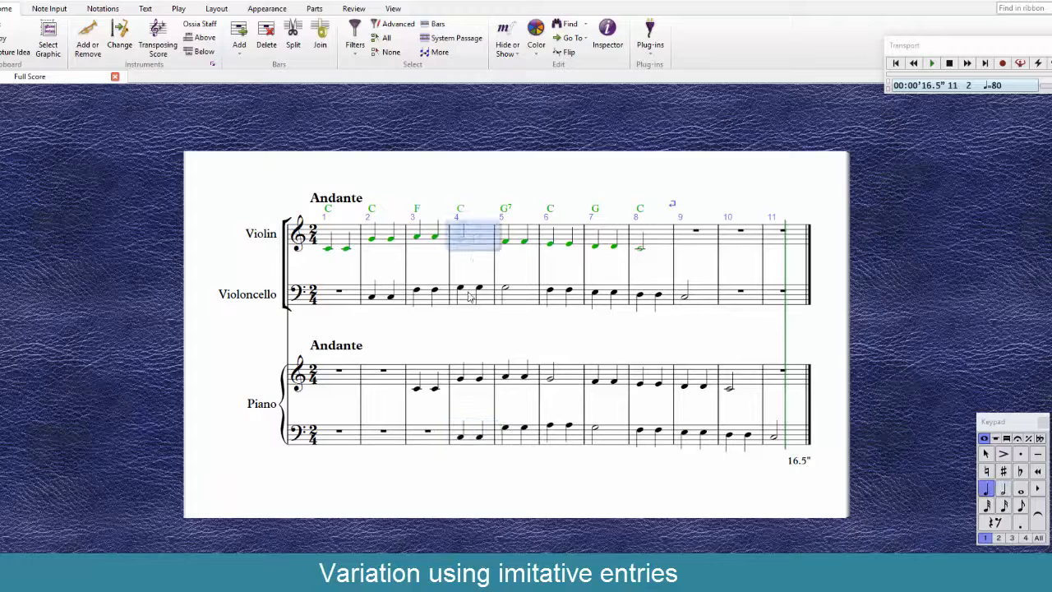
click(475, 374)
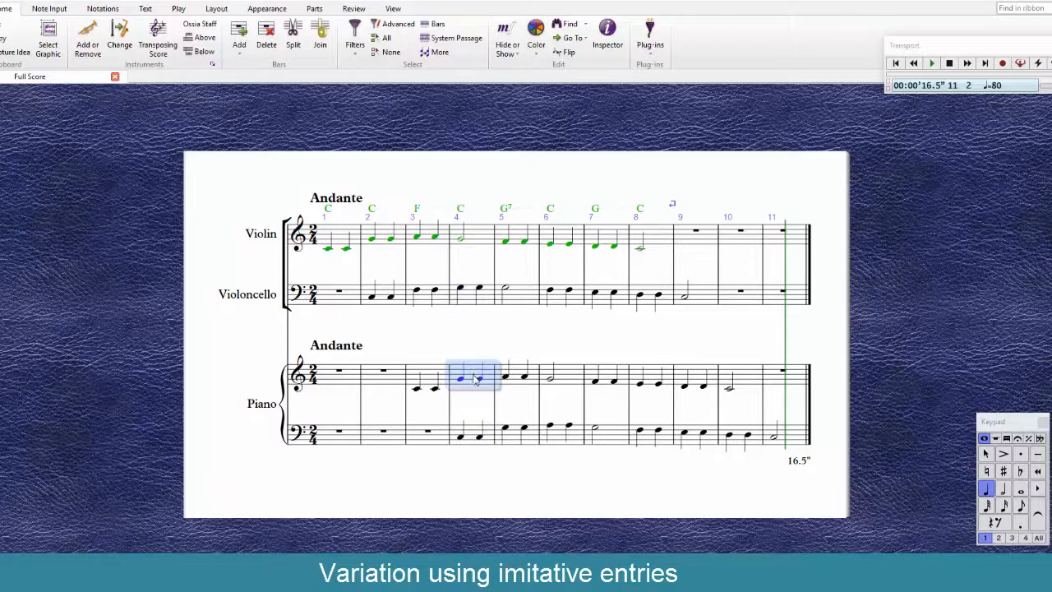
key(Down)
key(Down)
key(Escape)
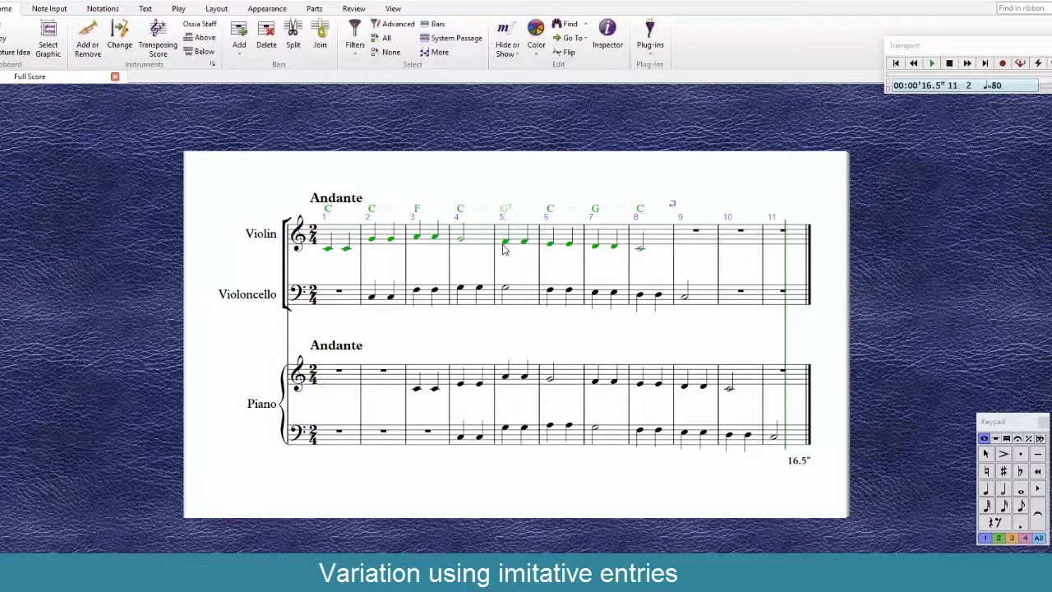
- Examine the bar 5 notes in every staff against the G7 chord and compare the piano right hand in bar 4
click(505, 248)
click(505, 289)
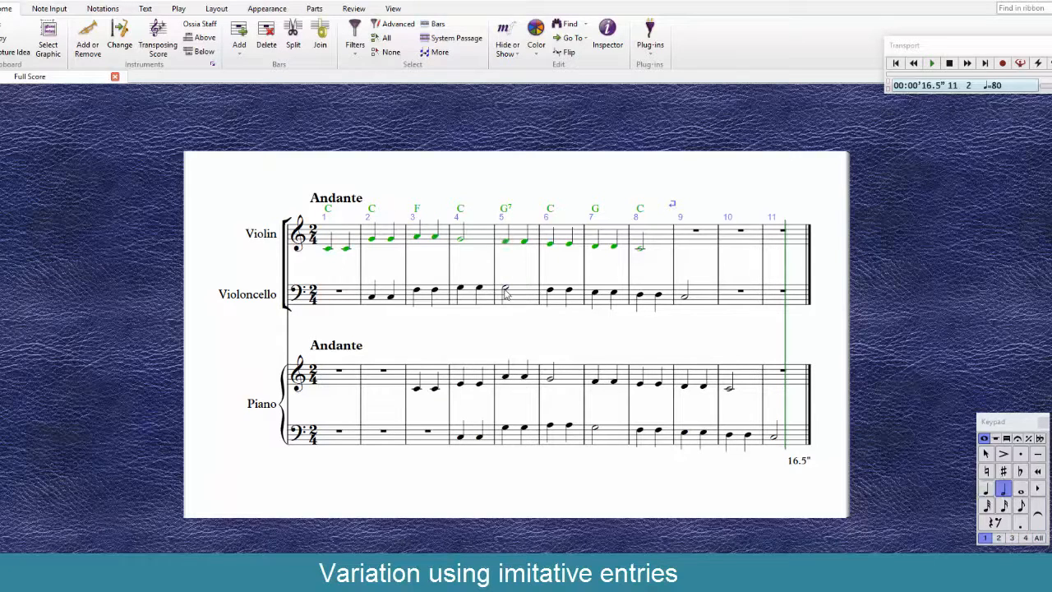
click(518, 371)
click(518, 374)
click(518, 437)
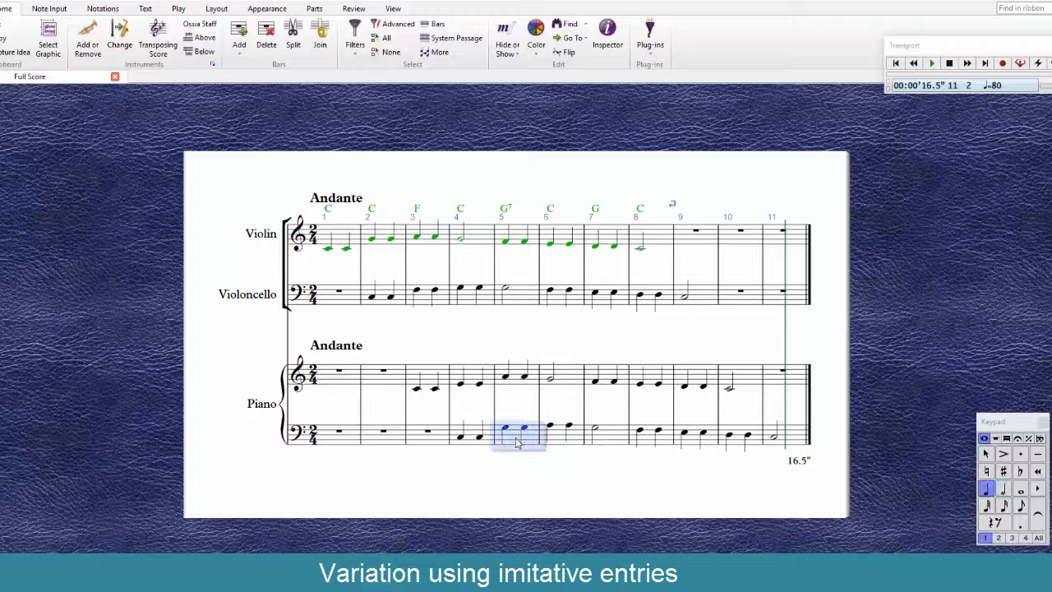
click(517, 375)
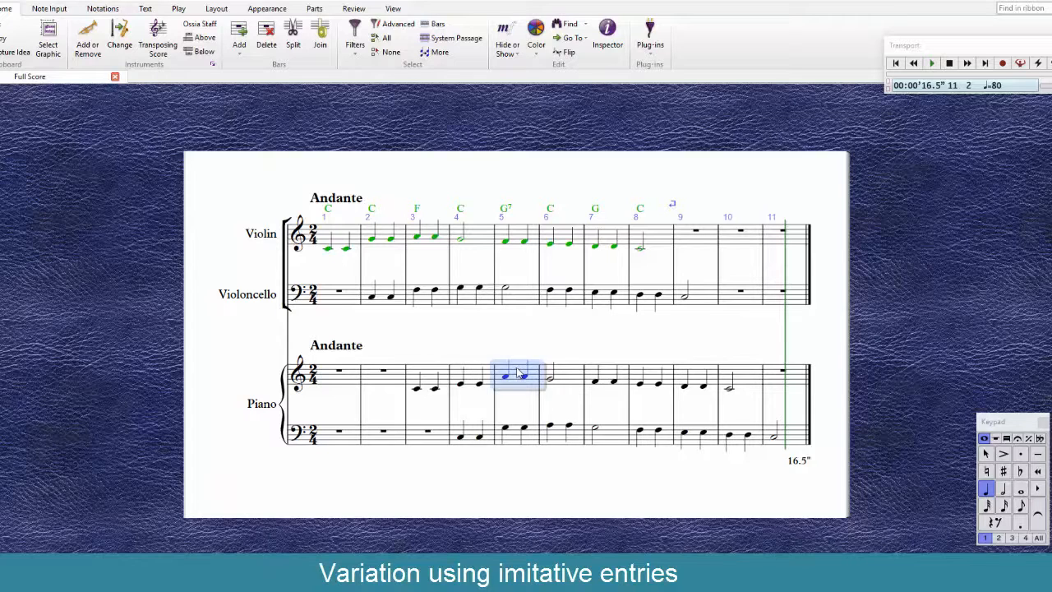
click(514, 301)
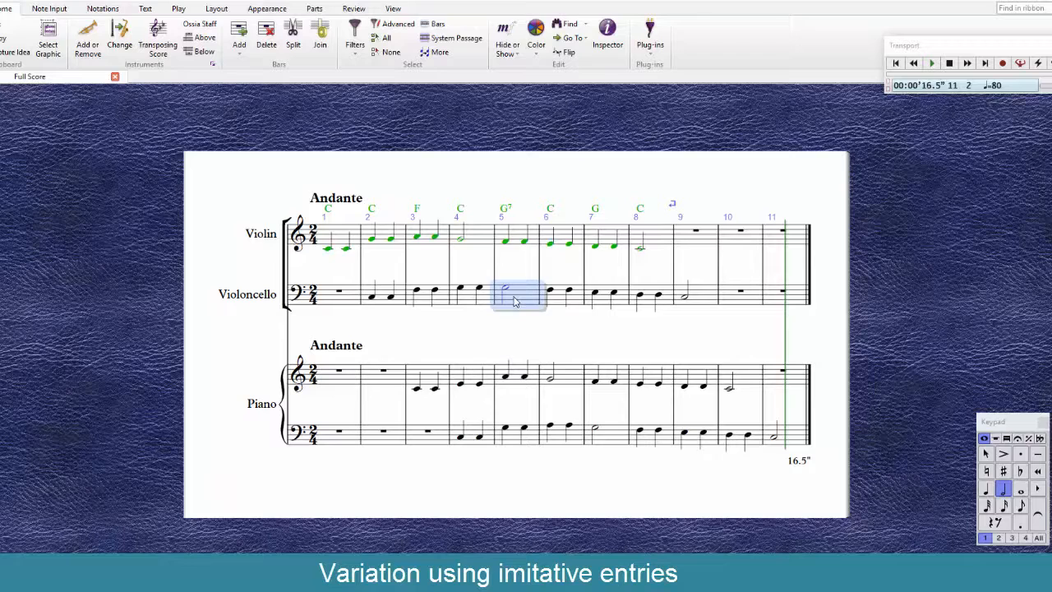
click(516, 374)
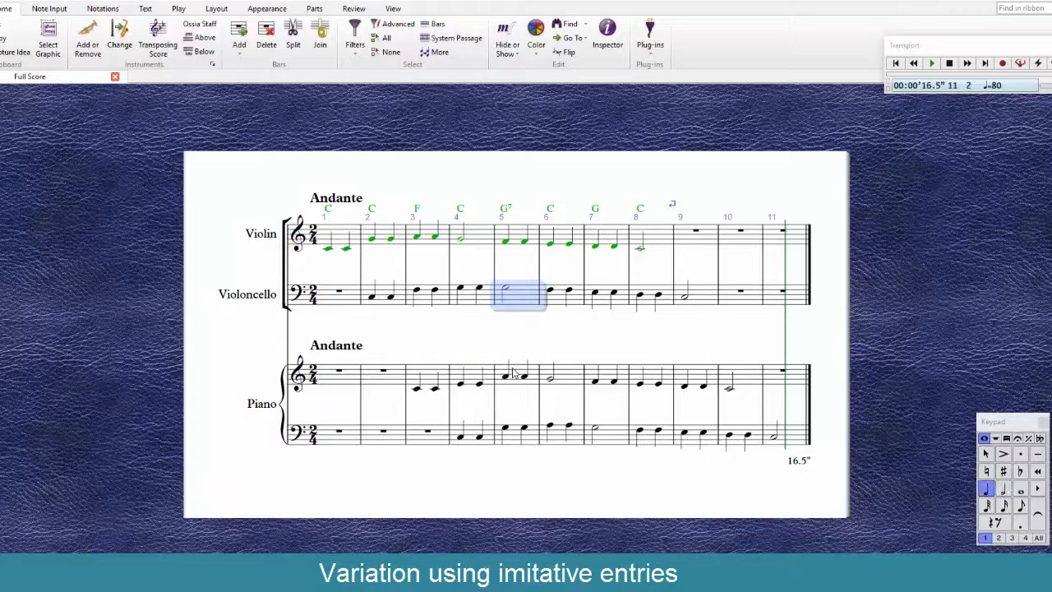
click(515, 441)
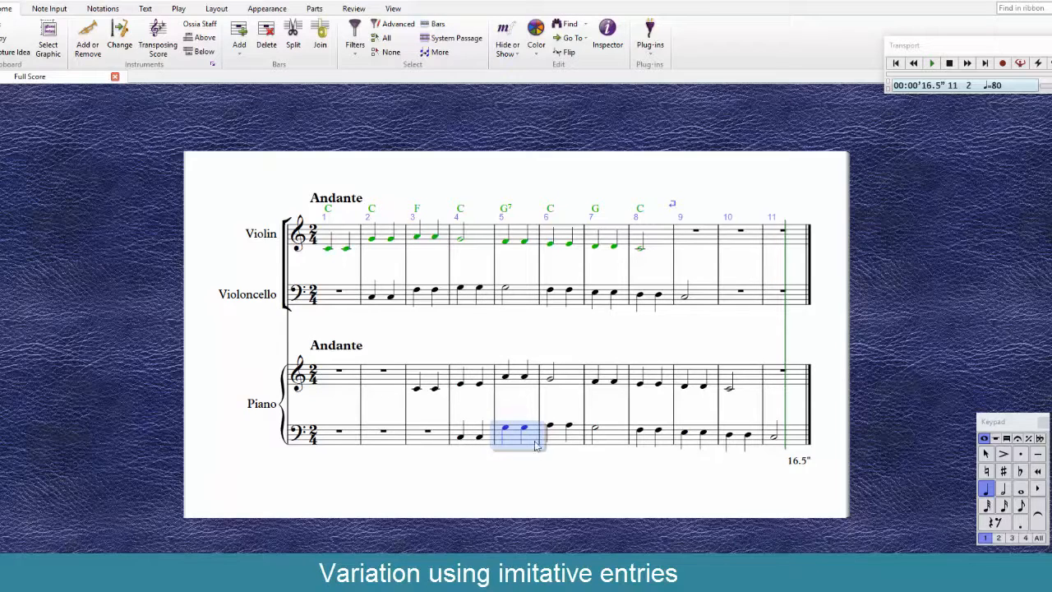
click(473, 377)
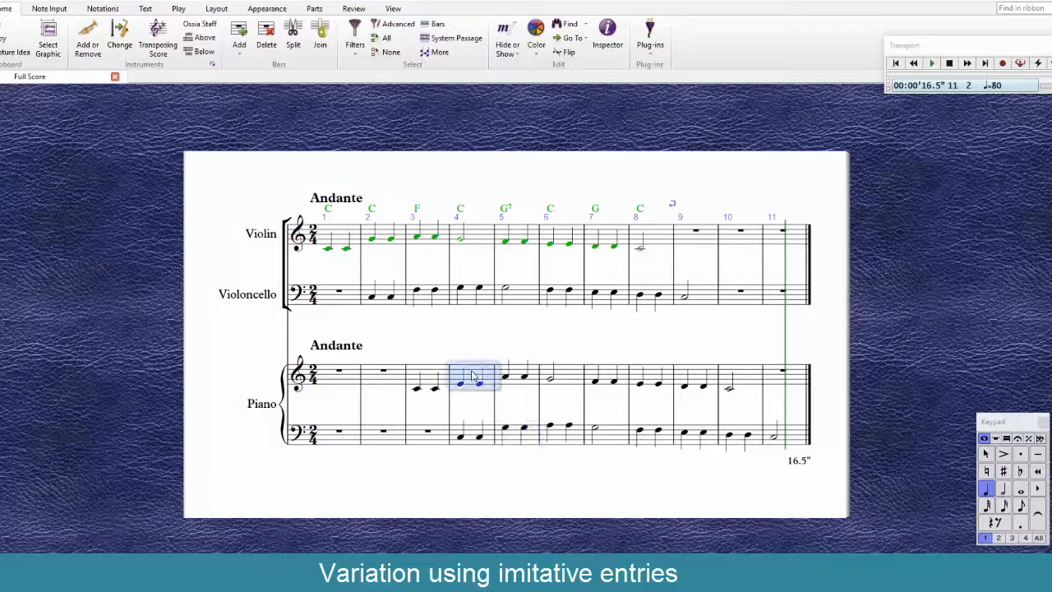
- Lower the piano right hand's two quarter notes in bar 5 to D to fit the G7 chord
click(517, 375)
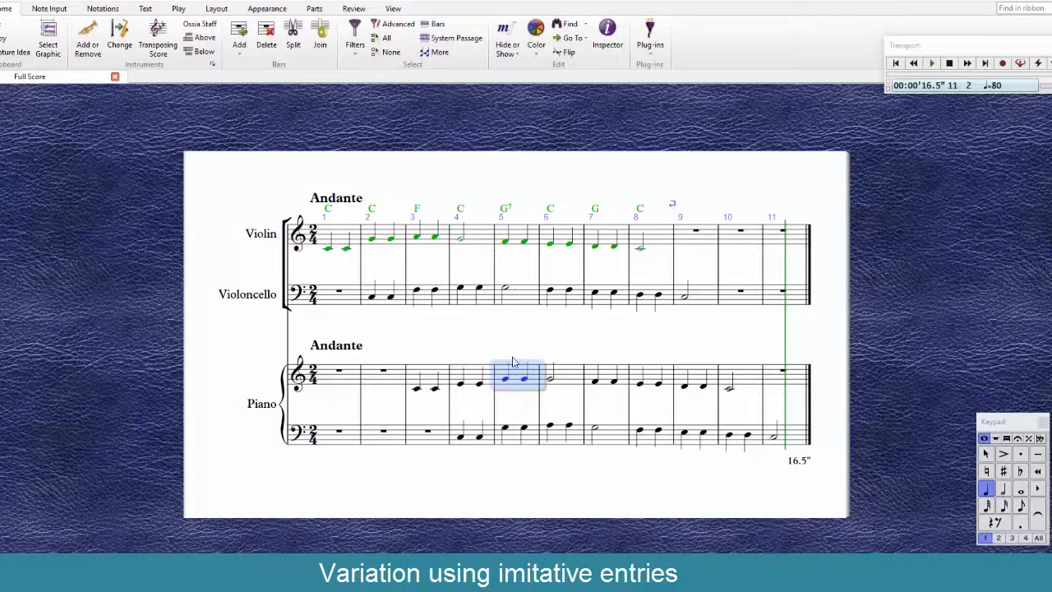
click(521, 304)
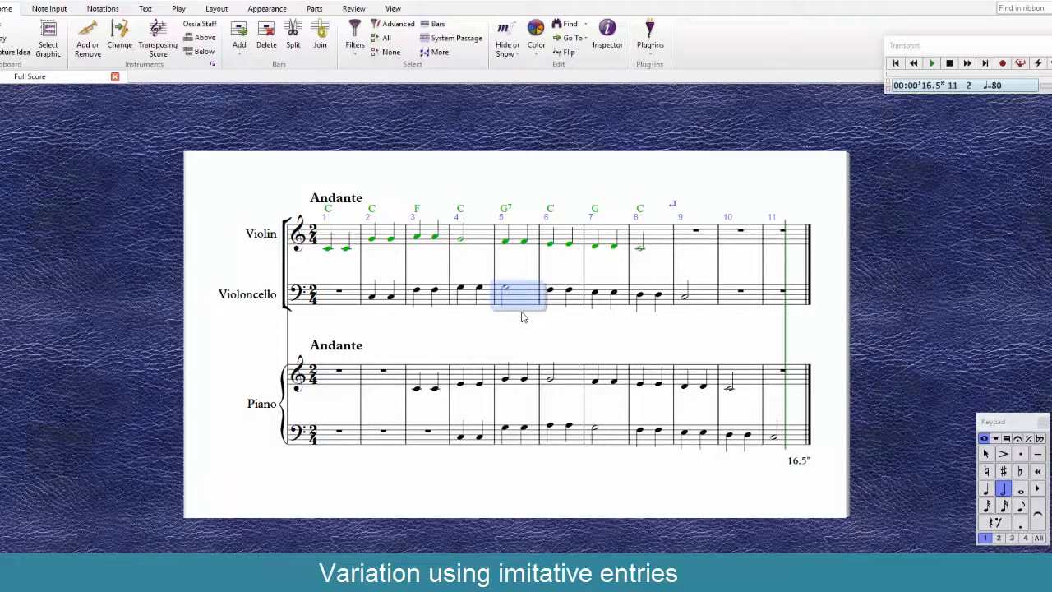
click(513, 378)
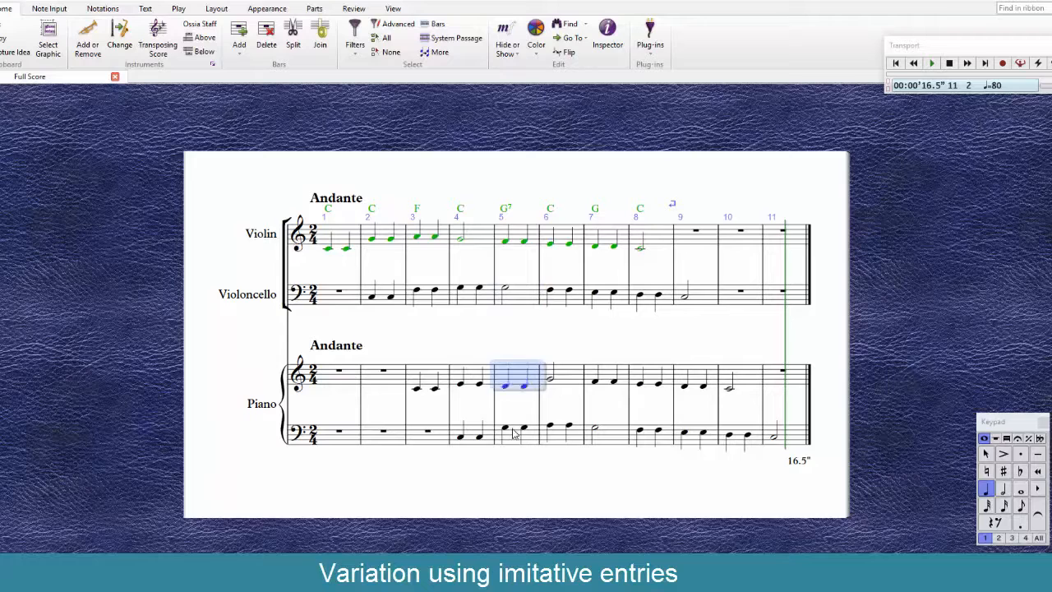
- Raise the cello's half note in bar 5 by two steps to B
click(519, 299)
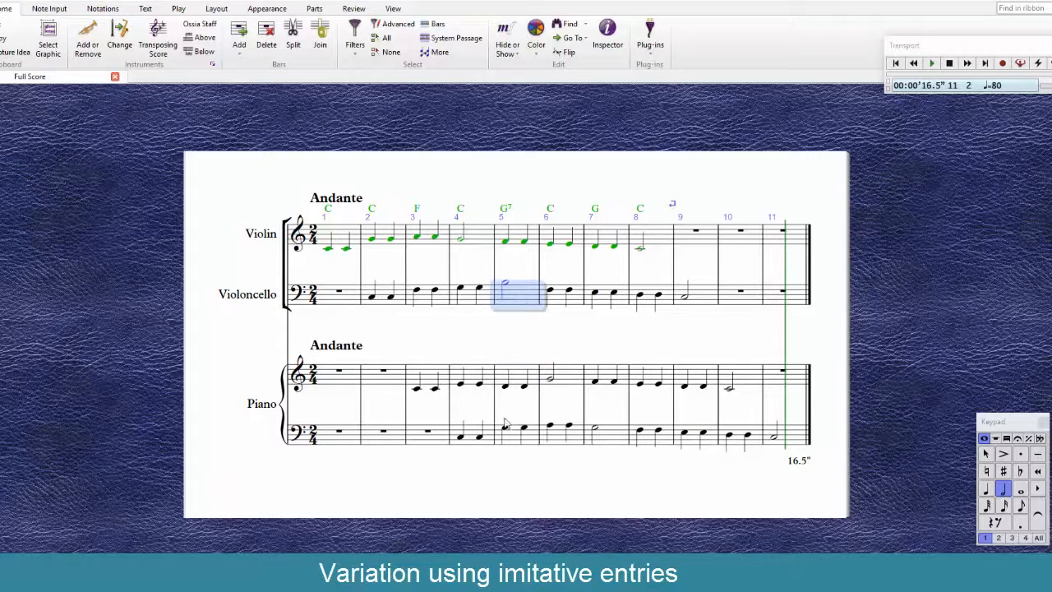
key(Escape)
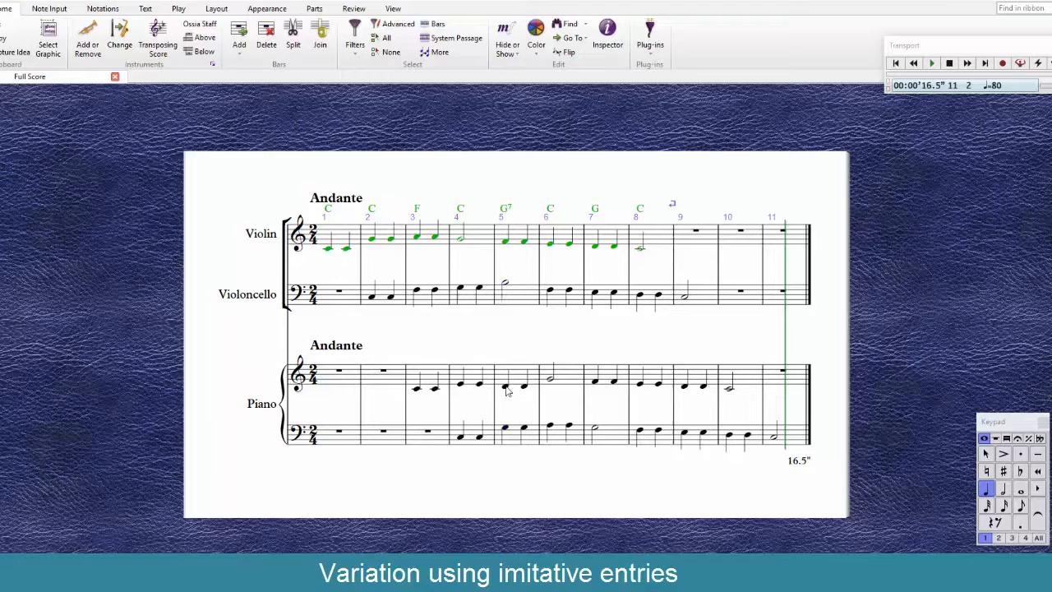
click(504, 241)
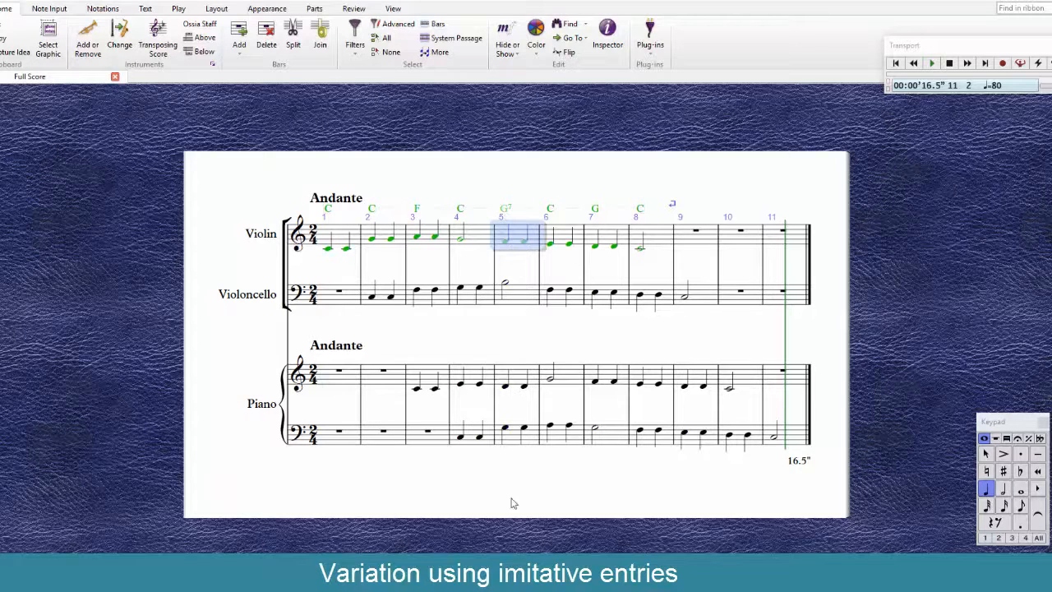
- Raise the cello's two quarter notes in bar 6 by four steps to C
click(524, 461)
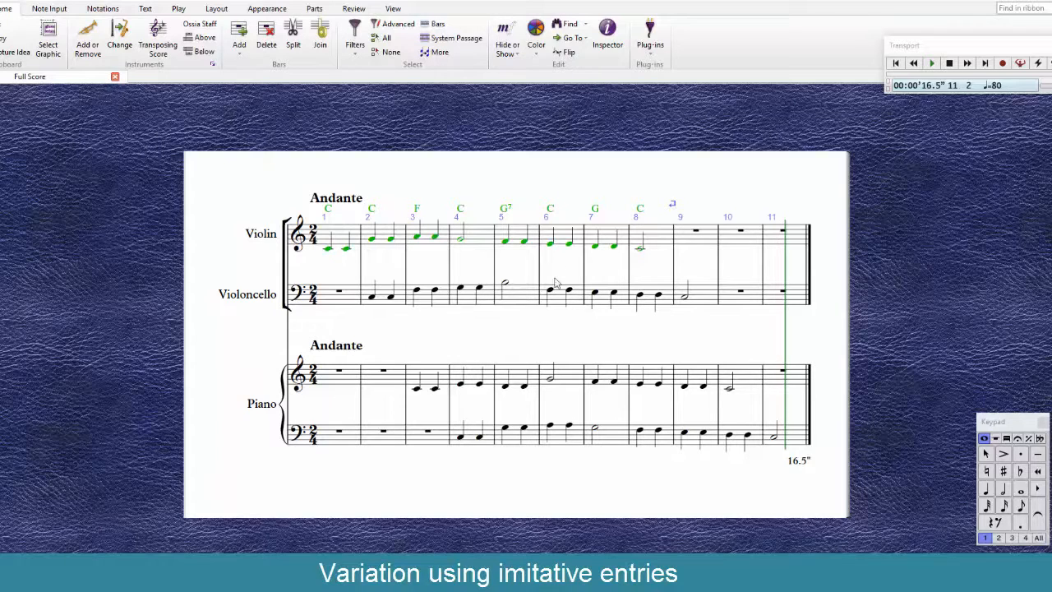
click(505, 286)
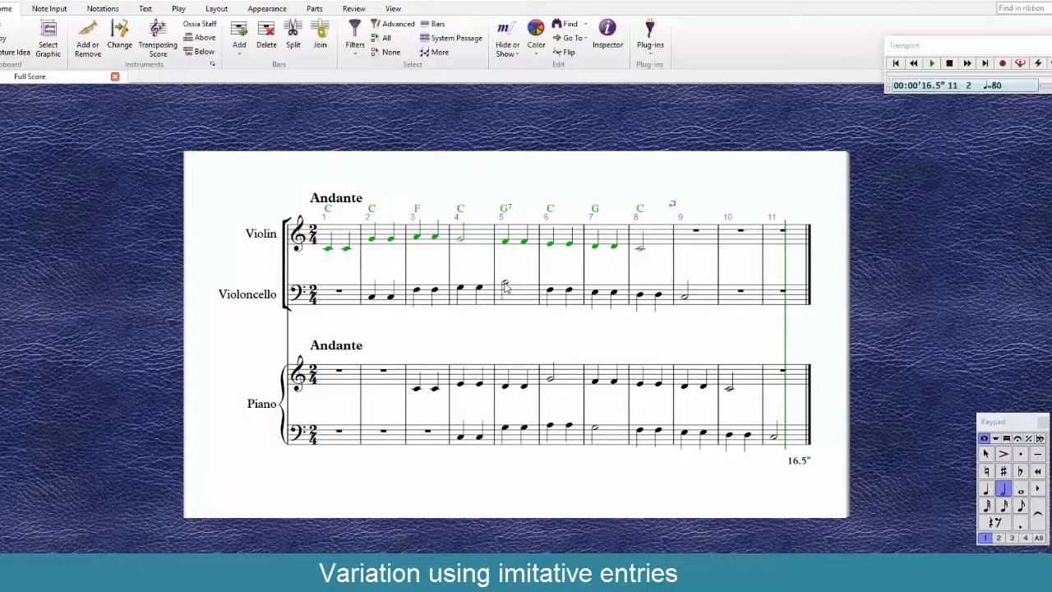
click(557, 304)
key(Up)
key(Up)
key(Up)
key(Up)
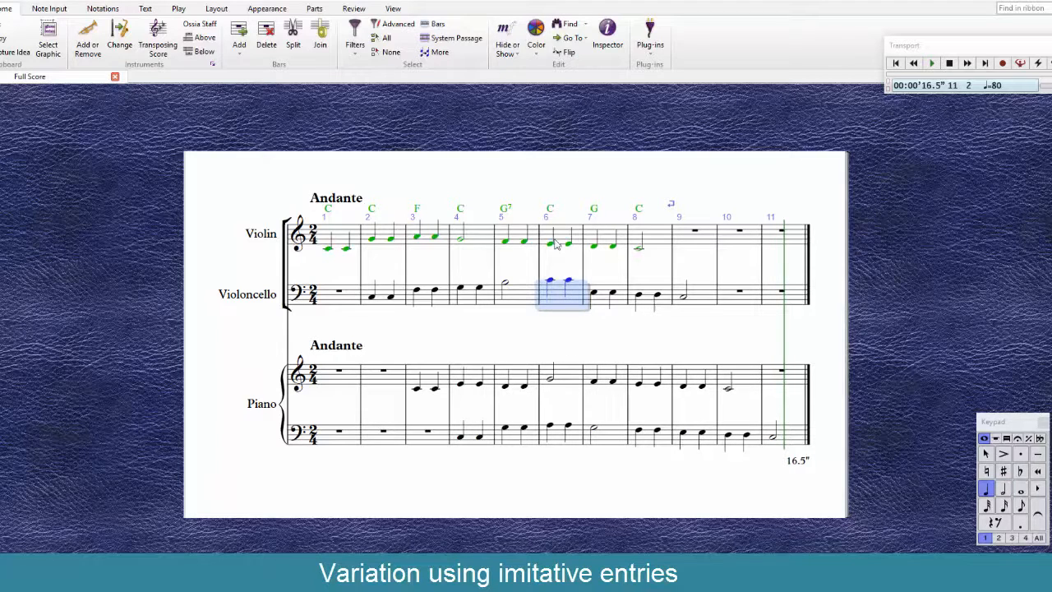
key(Escape)
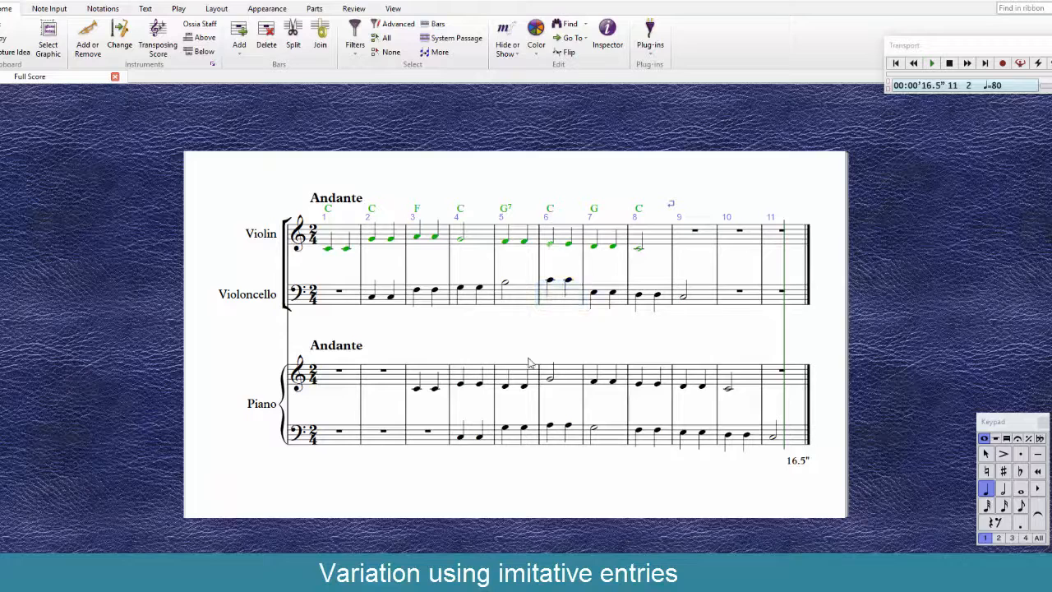
- Raise both piano left-hand quarter notes in bar 6 by two steps to C and check them against the other parts
click(549, 378)
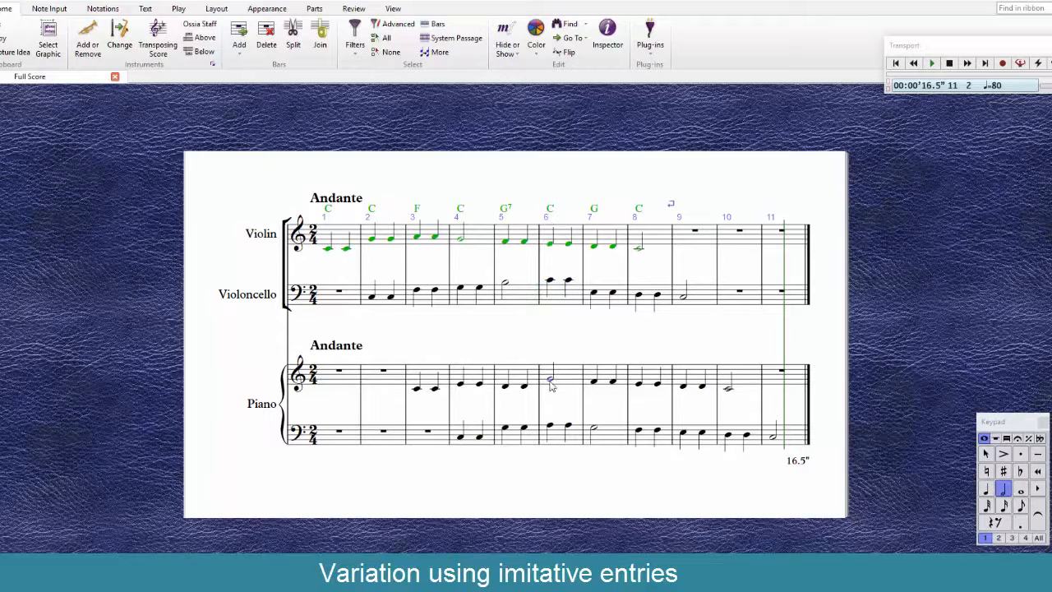
click(550, 428)
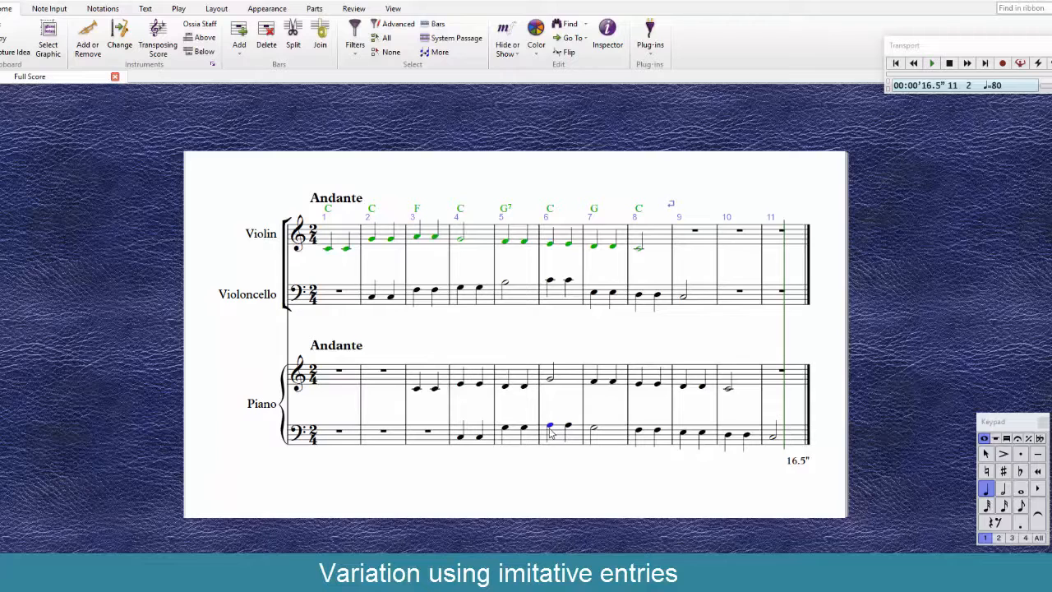
key(Up)
key(Up)
click(568, 425)
key(Up)
key(Up)
click(551, 383)
click(549, 280)
key(Escape)
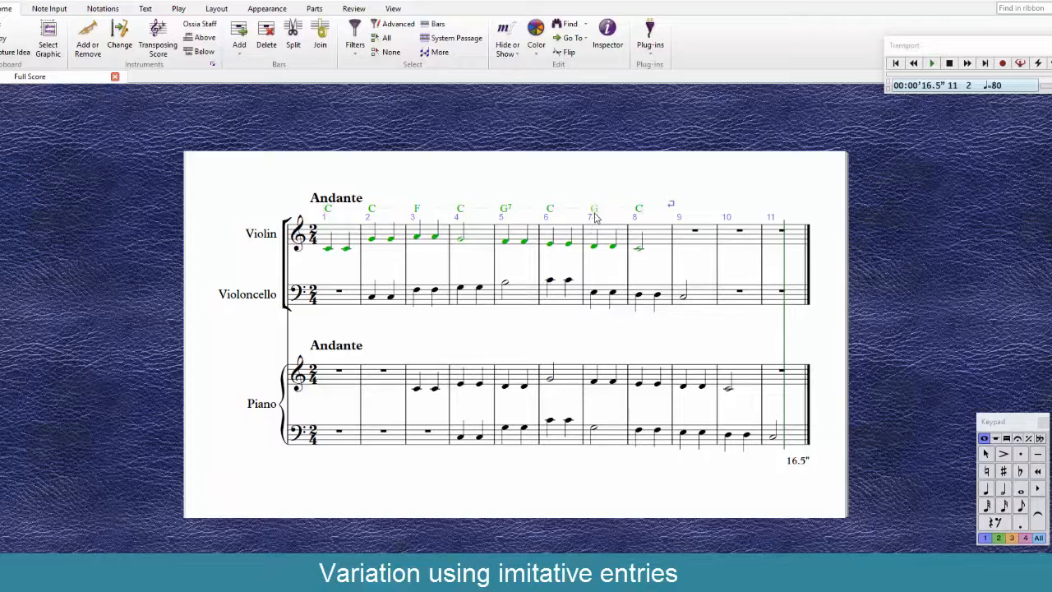
- Try the cello's two quarter notes in bar 7 one step lower, on D, and compare them with the piano staves
click(601, 305)
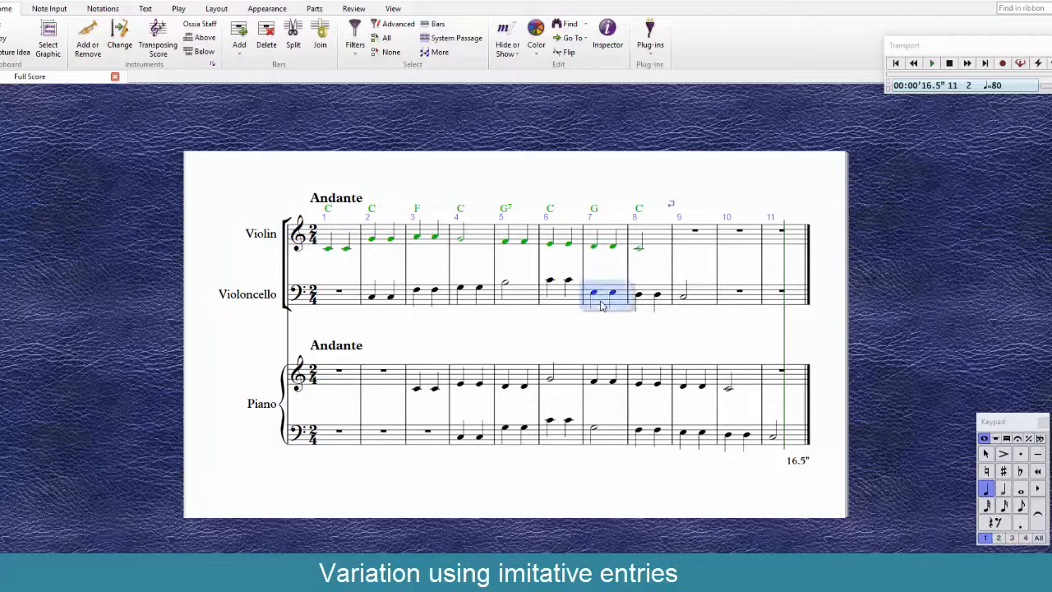
click(605, 387)
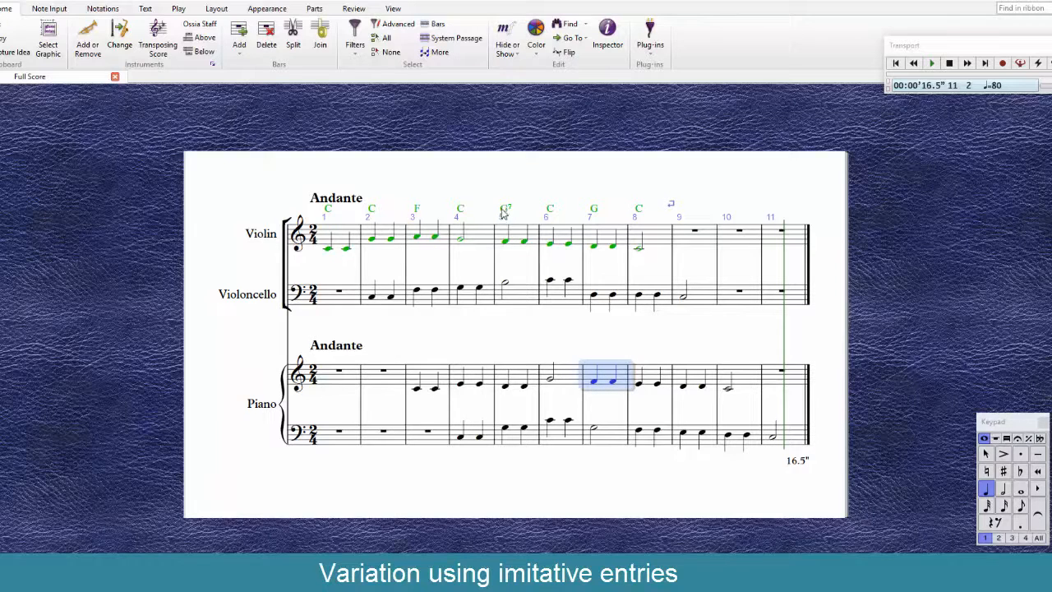
click(593, 428)
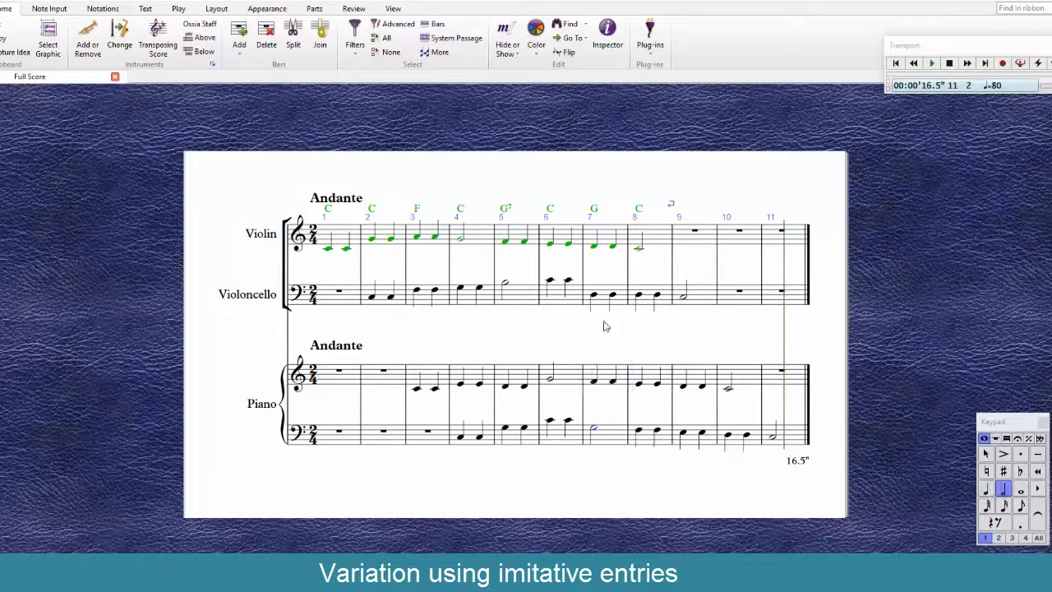
click(604, 301)
key(Escape)
click(605, 379)
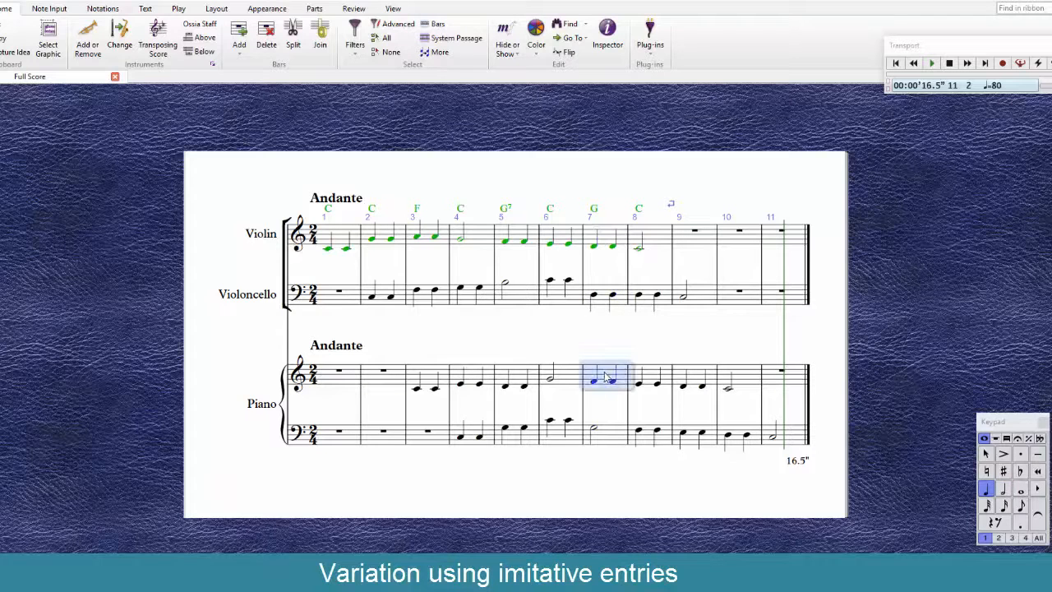
- Raise the cello's two quarter notes in bar 7 to B to fit the G chord
click(606, 306)
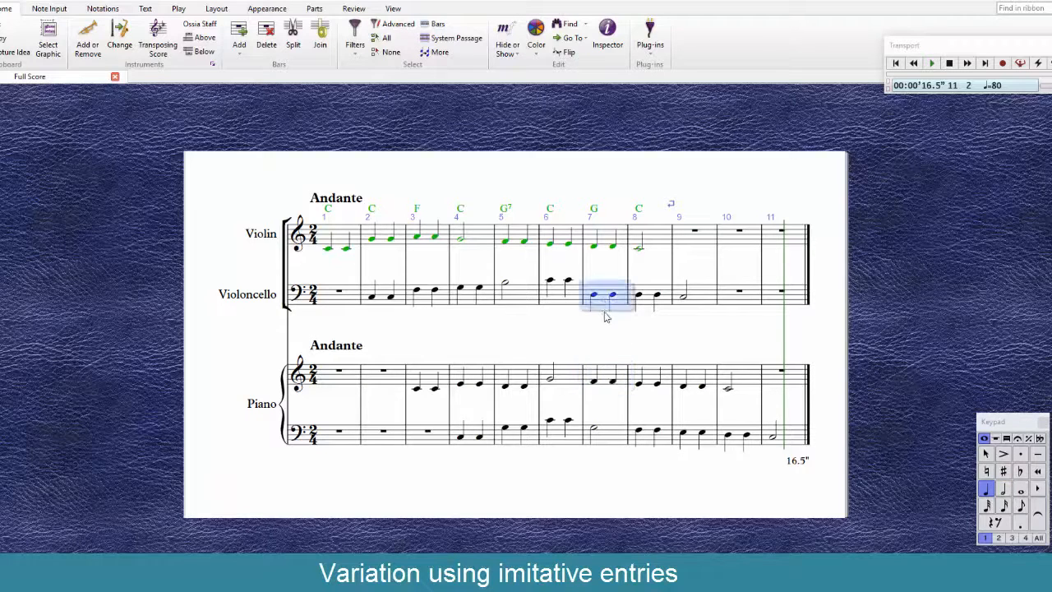
key(Up)
key(Up)
key(Up)
key(Up)
click(594, 431)
key(Escape)
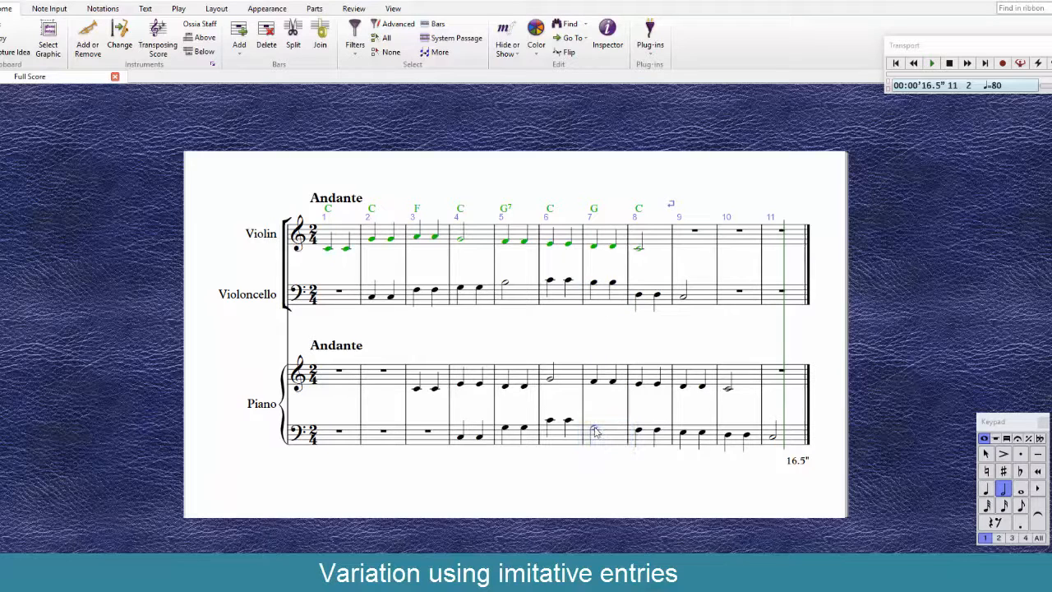
- Check the bar 7 notes in each part and change the chord symbol above bar 7 to G7
click(593, 283)
click(594, 250)
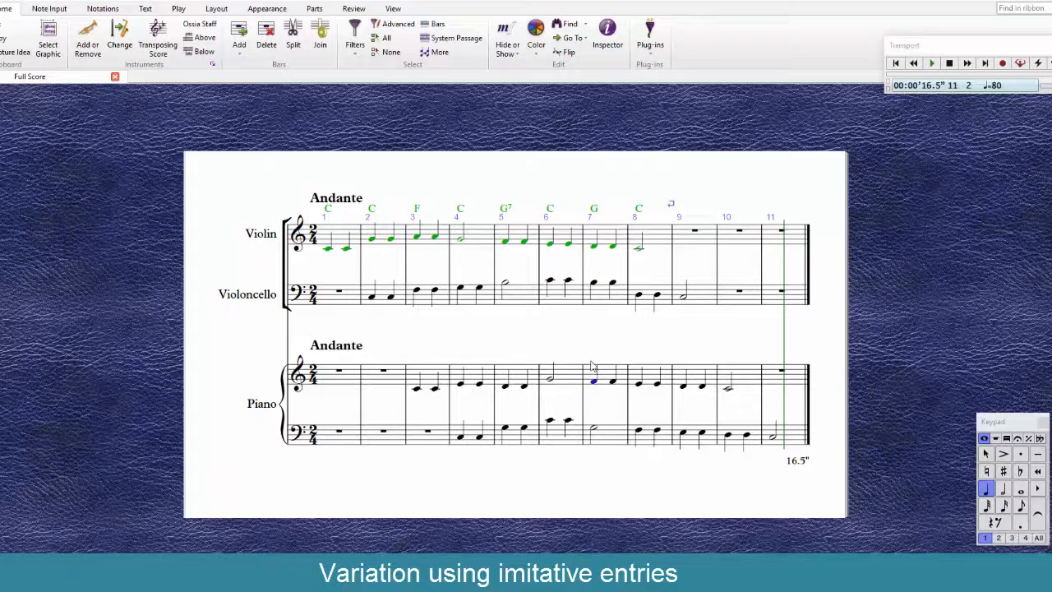
click(596, 212)
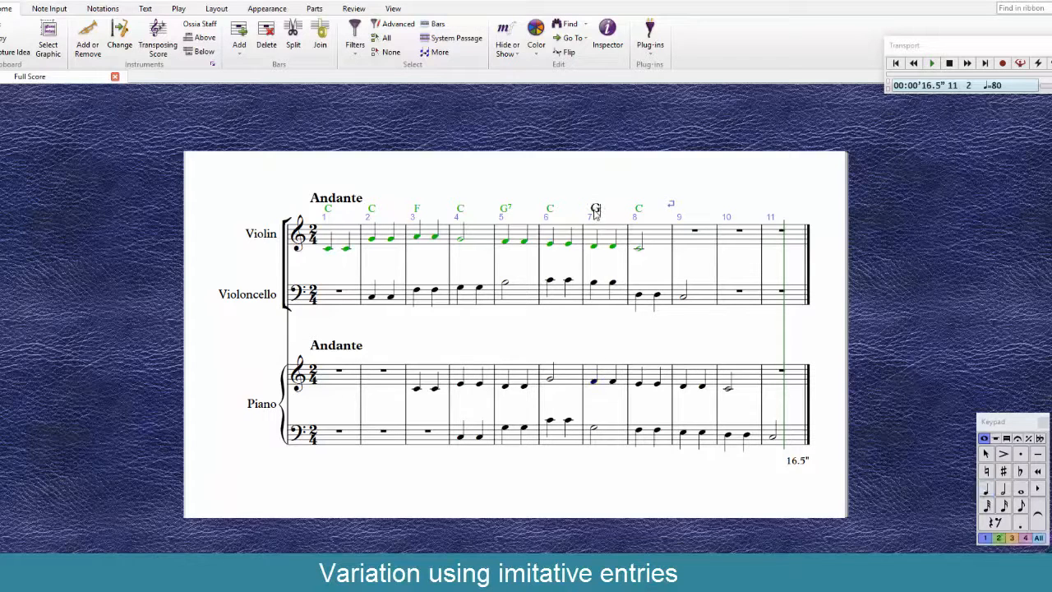
click(587, 335)
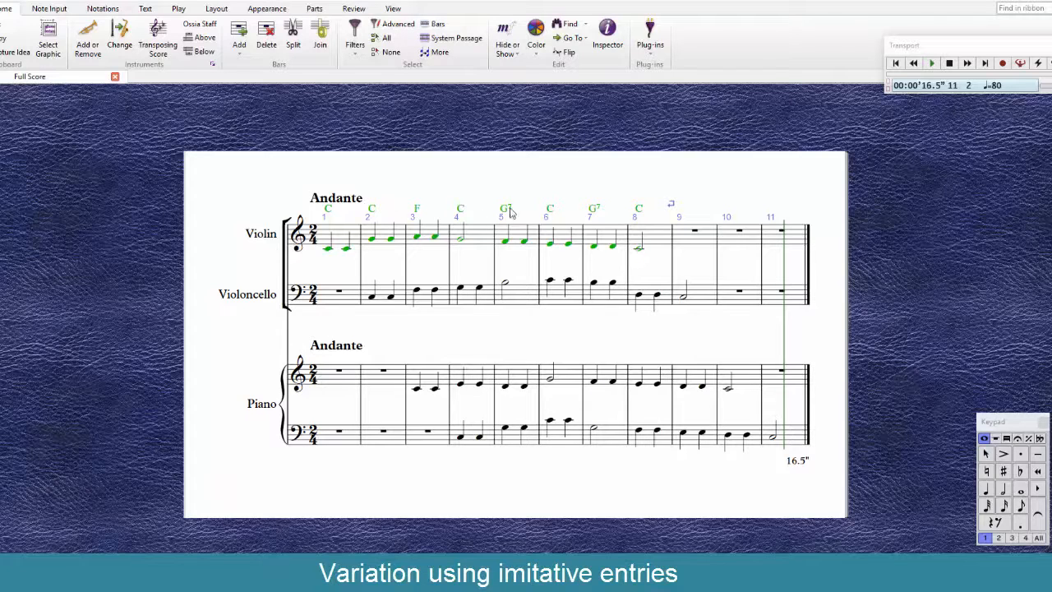
- Fit bar 8 to the C chord by raising the cello's quarter notes to E and the piano left hand's to G
click(648, 307)
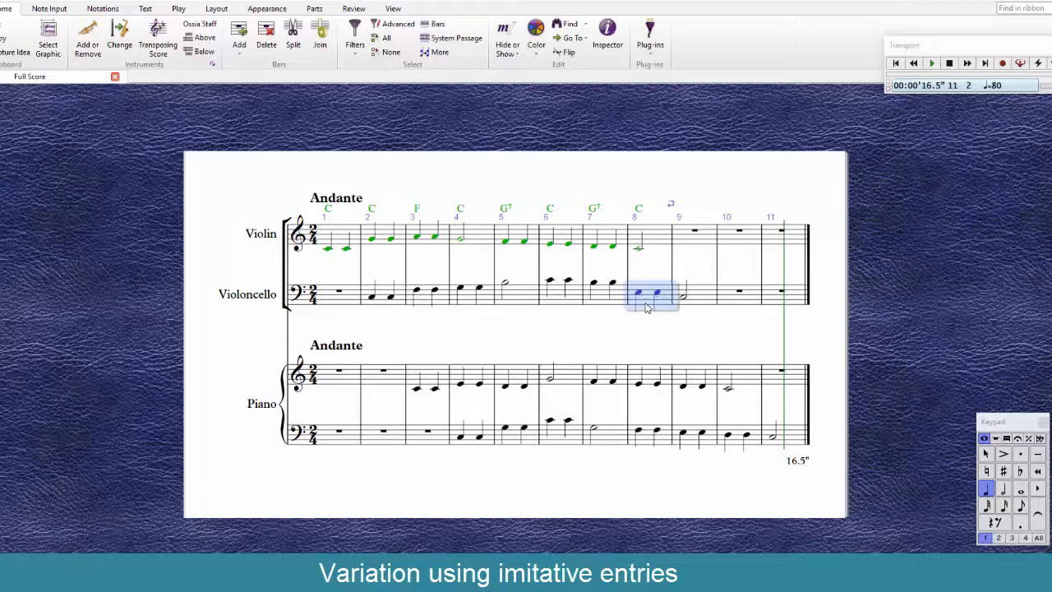
click(648, 385)
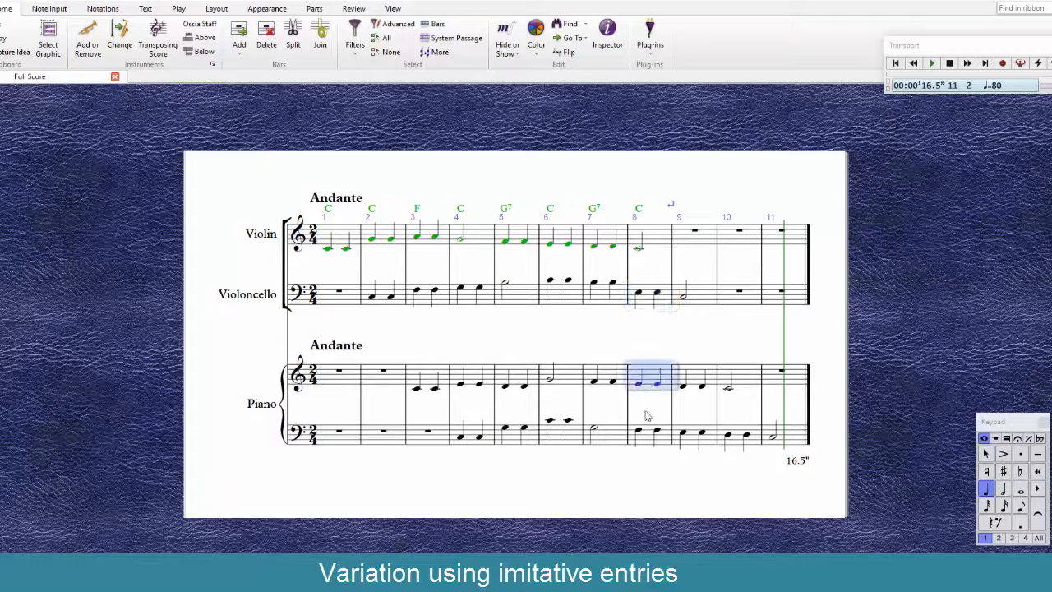
click(648, 442)
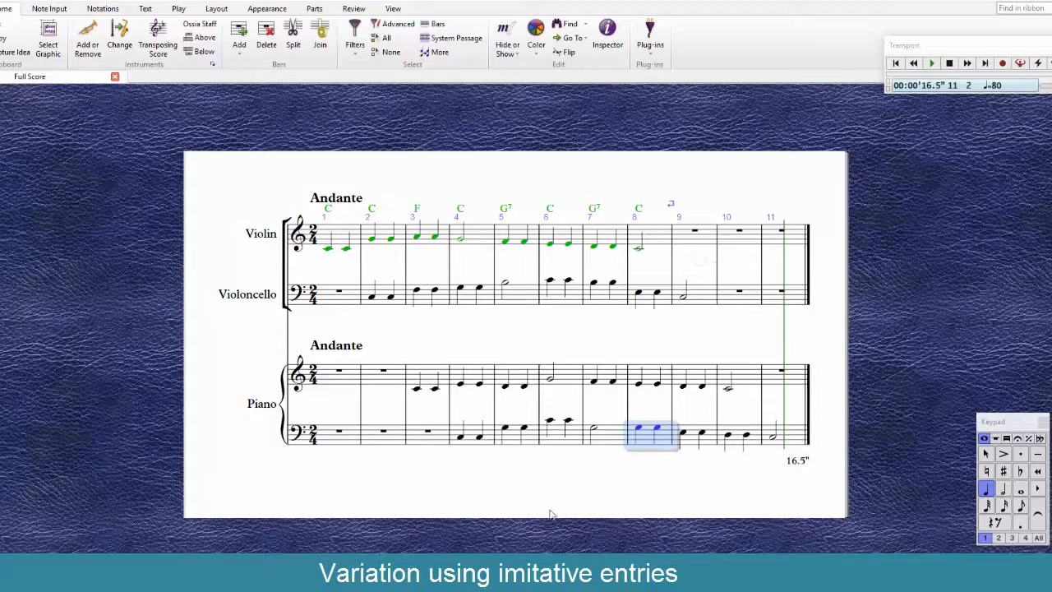
- Make the first notes of bar 8 half notes in both piano staves and the cello, ending with the eight-bar violin melody
click(340, 236)
shift+click(654, 240)
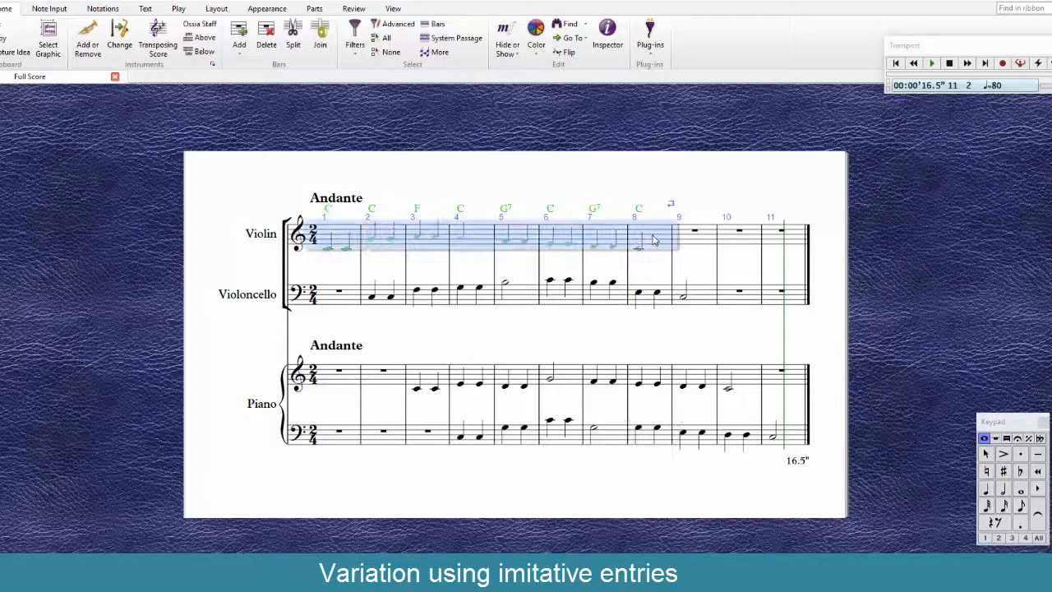
click(639, 384)
key(6)
click(639, 429)
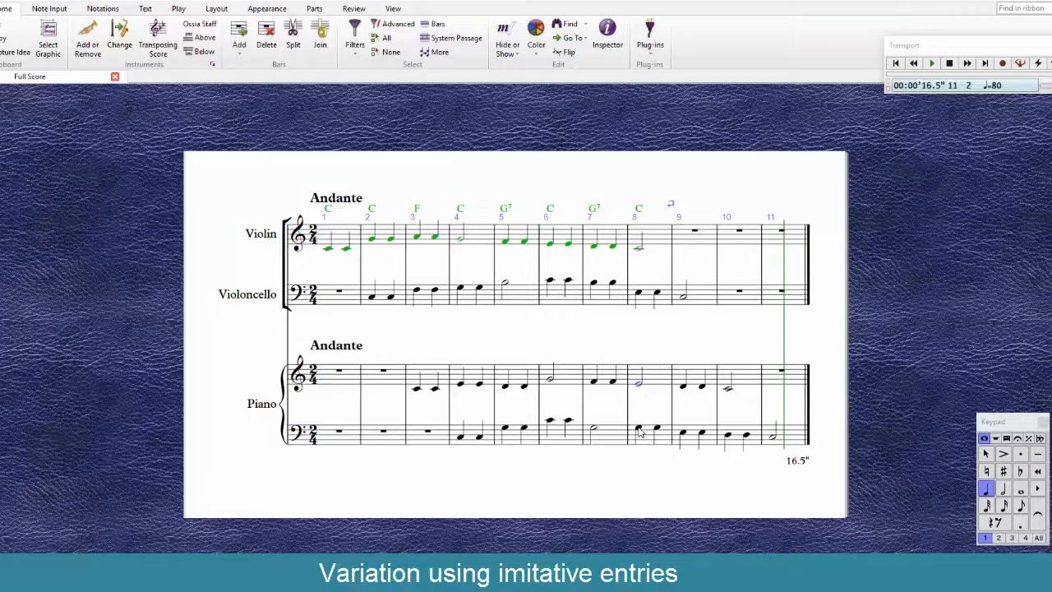
key(6)
click(639, 294)
key(6)
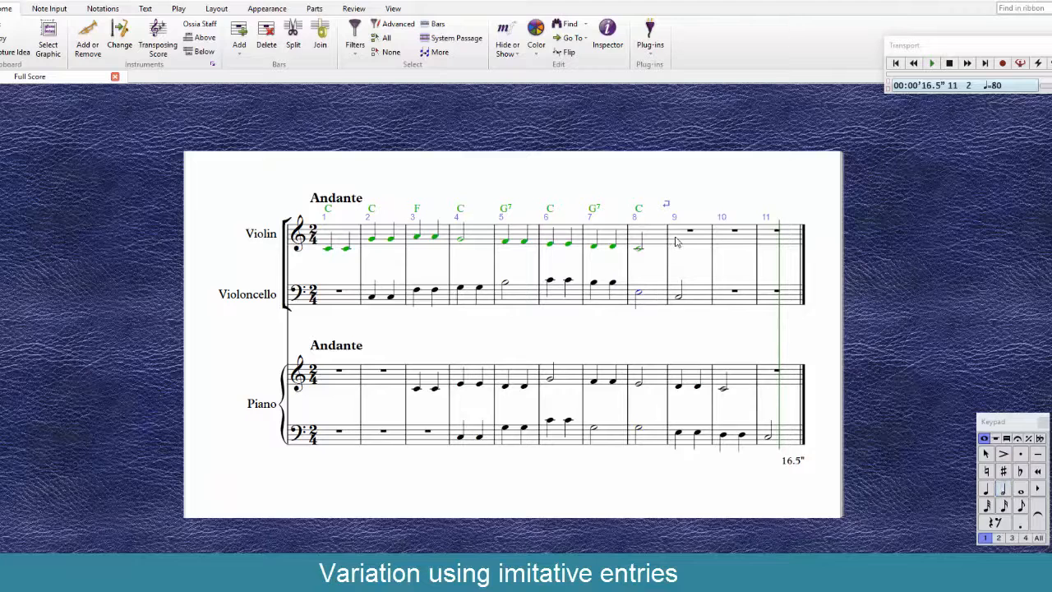
- Clear the contents of bars 9 to 11 in all staves and delete these bars from the score
click(676, 240)
shift+click(779, 439)
key(Delete)
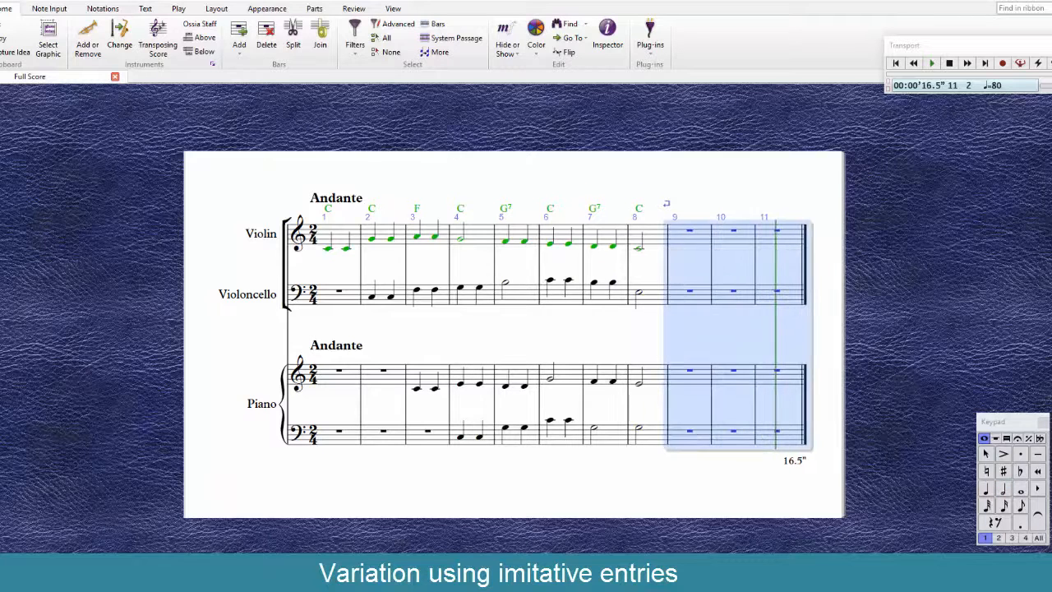
click(268, 38)
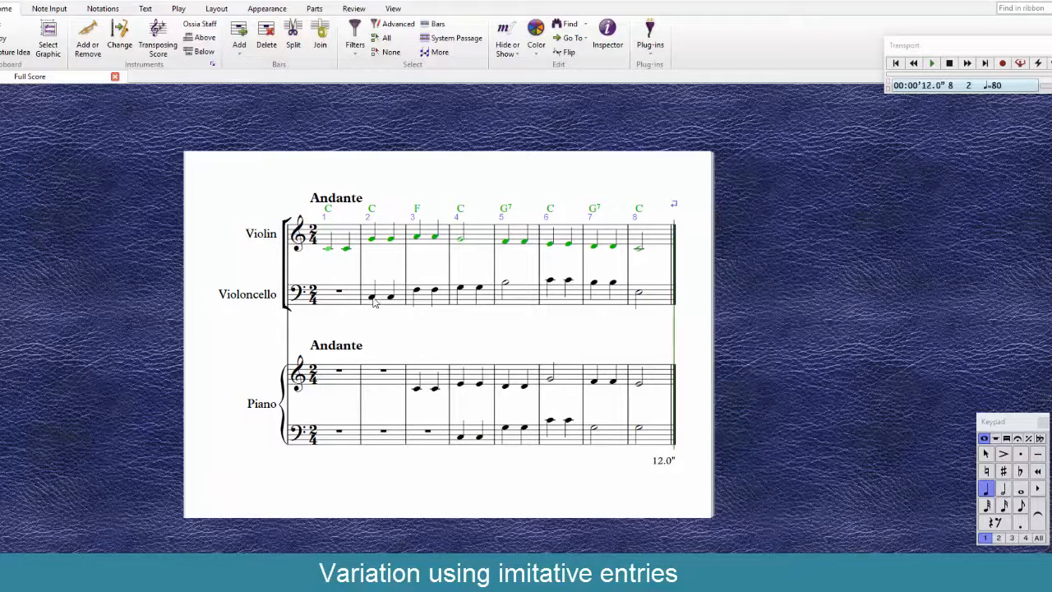
- Play back the eight-bar score to check the cello and piano entries and the closing chord, stopping playback in bar 2
click(380, 306)
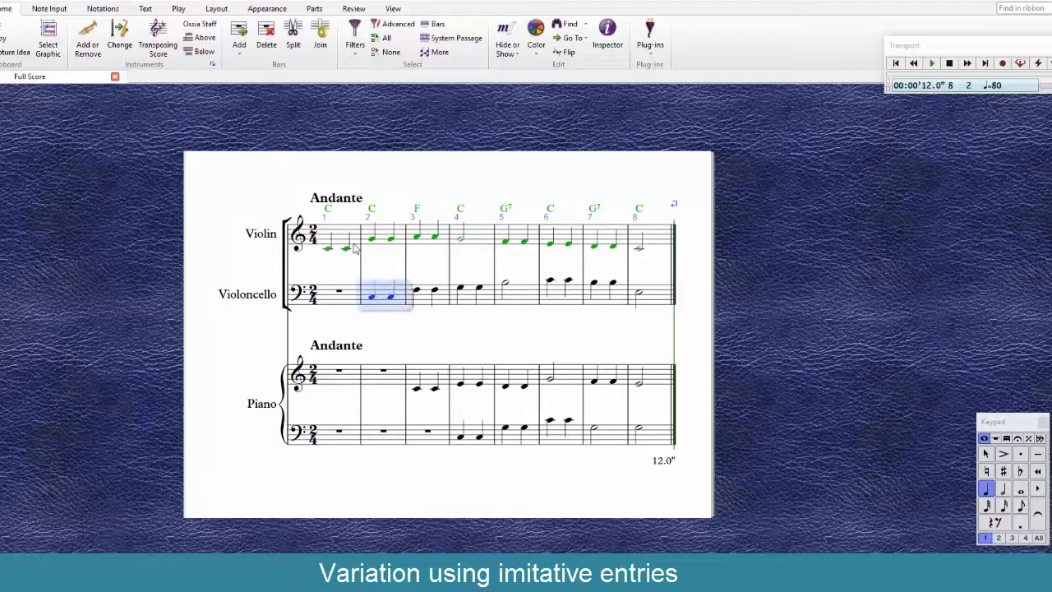
key(p)
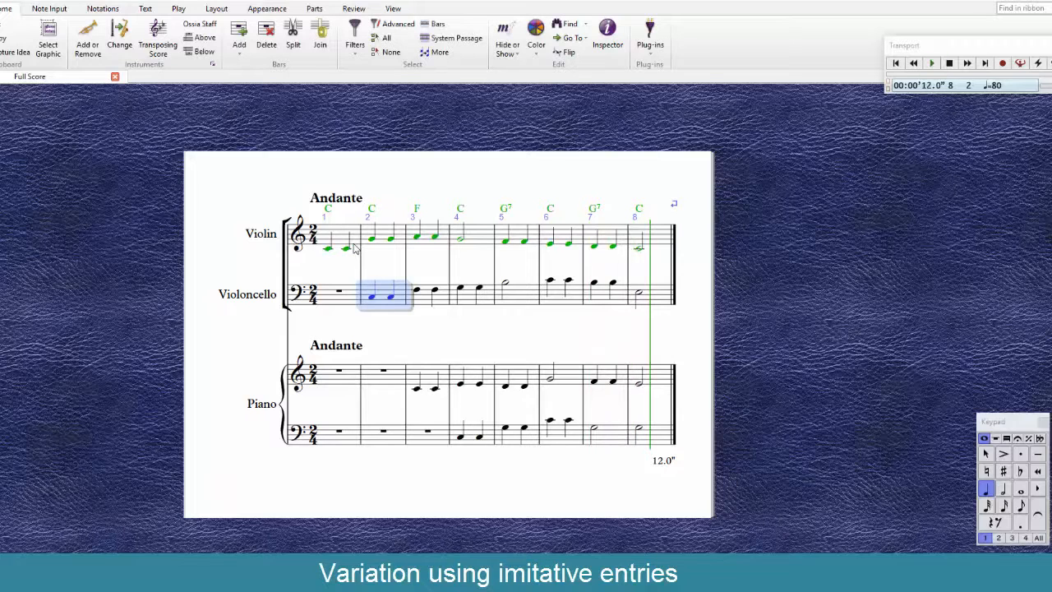
click(639, 296)
click(470, 445)
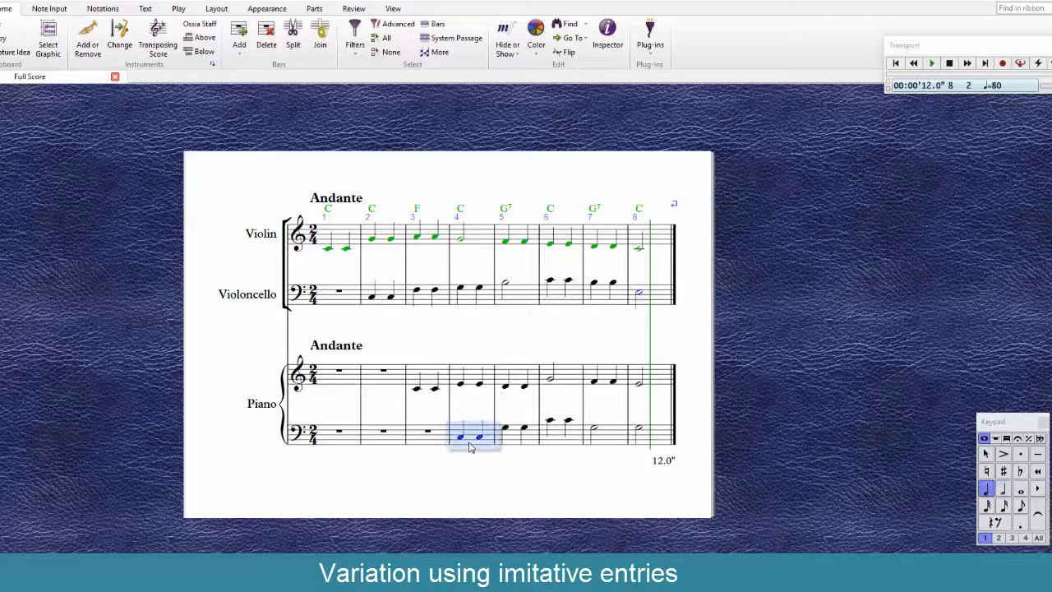
key(p)
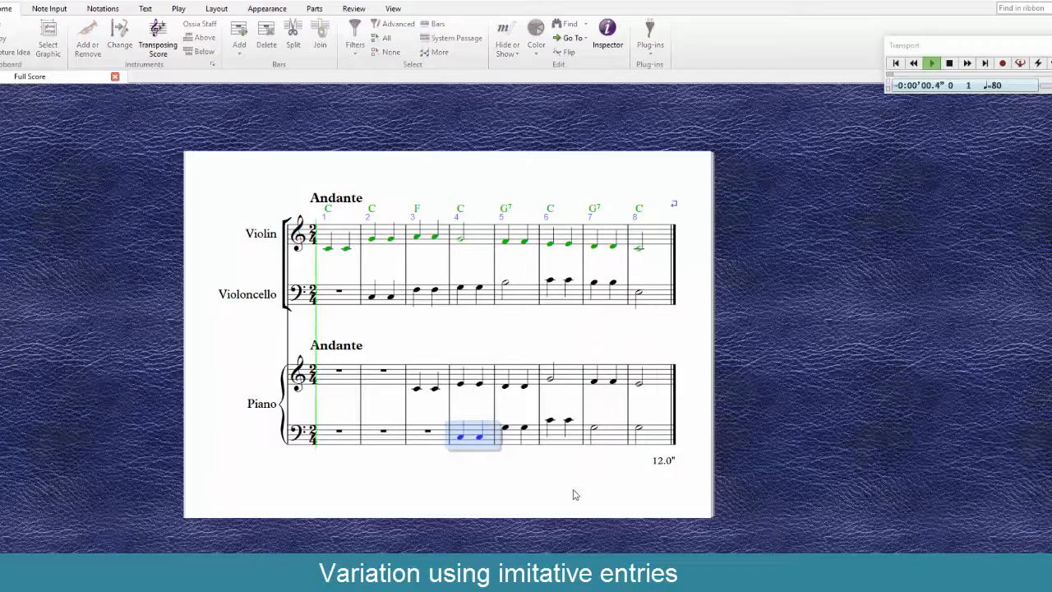
click(560, 448)
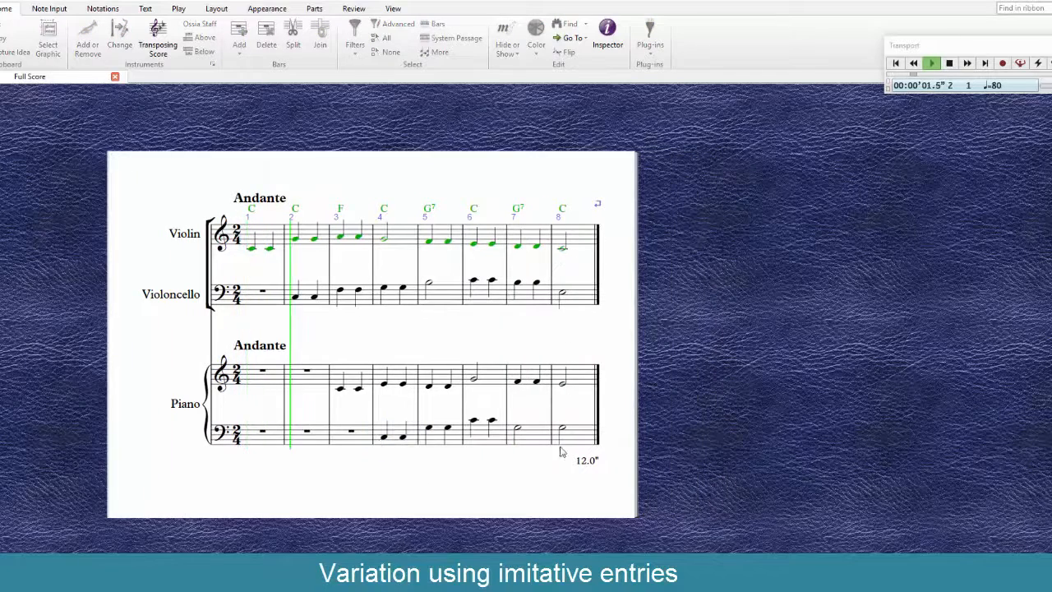
key(space)
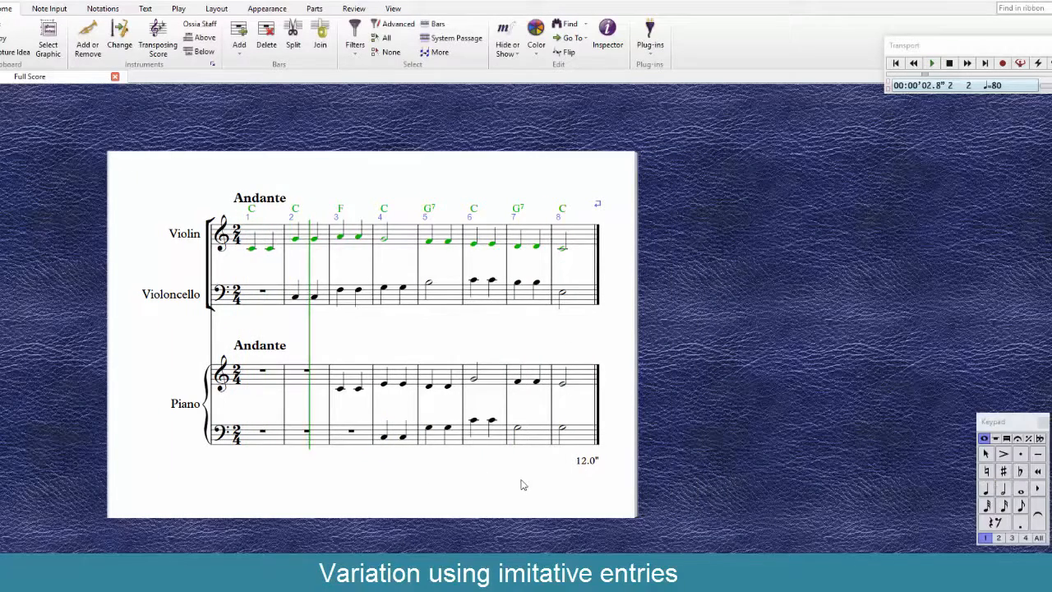
- Lower the piano left hand's half note in bar 8 to C and raise the cello's half note there to G
click(567, 438)
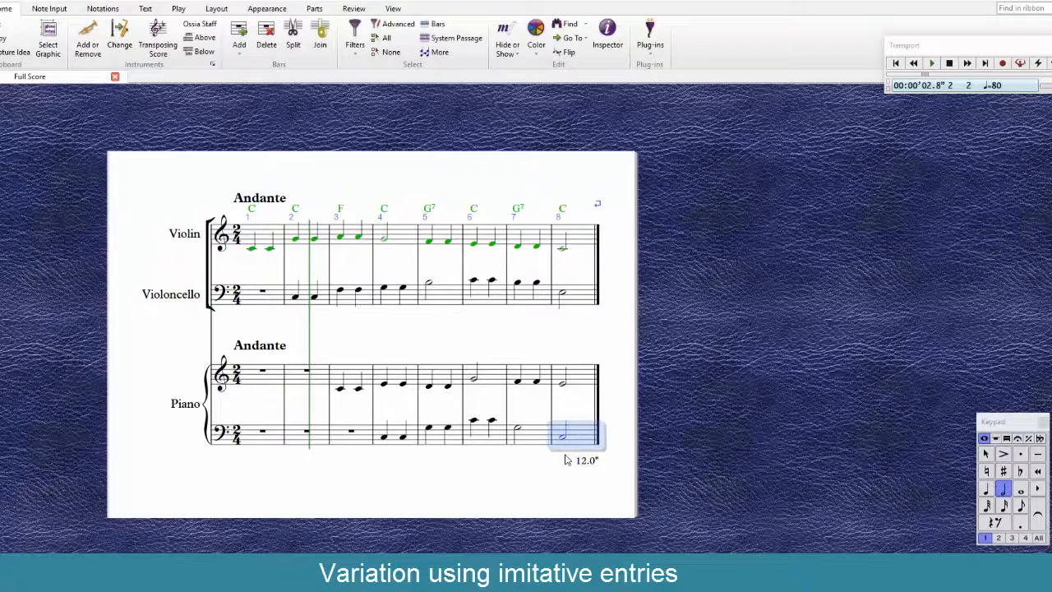
click(564, 381)
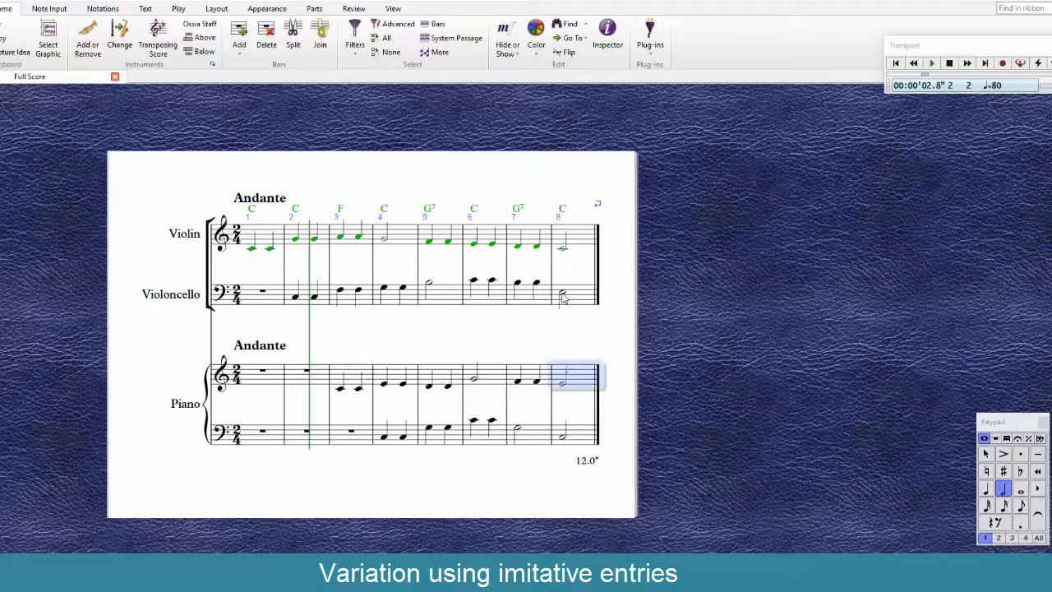
alt+click(564, 298)
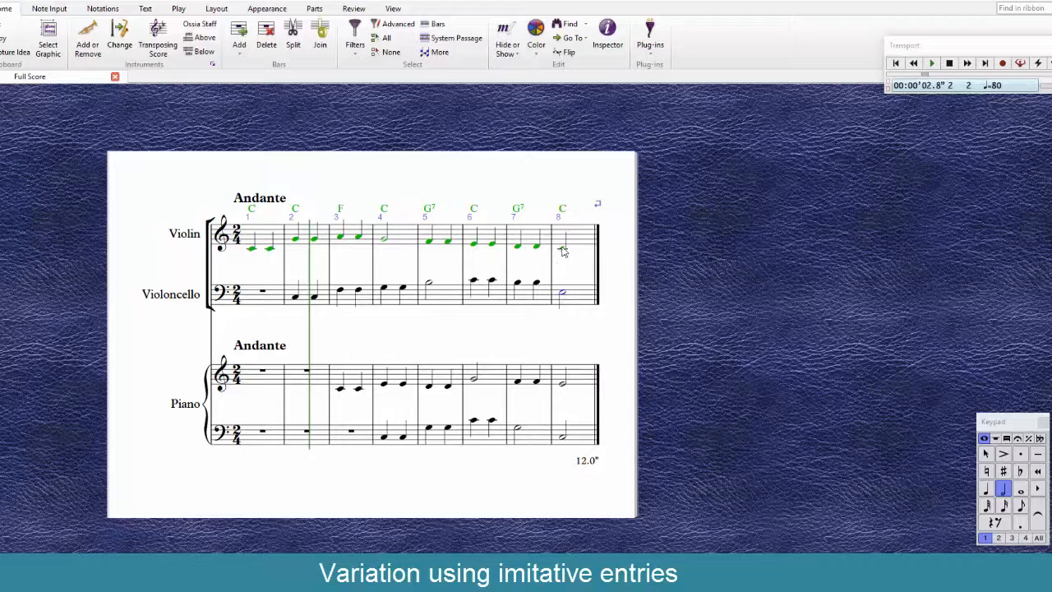
click(564, 294)
- Rewind to the start of the score and play back the variation
click(896, 64)
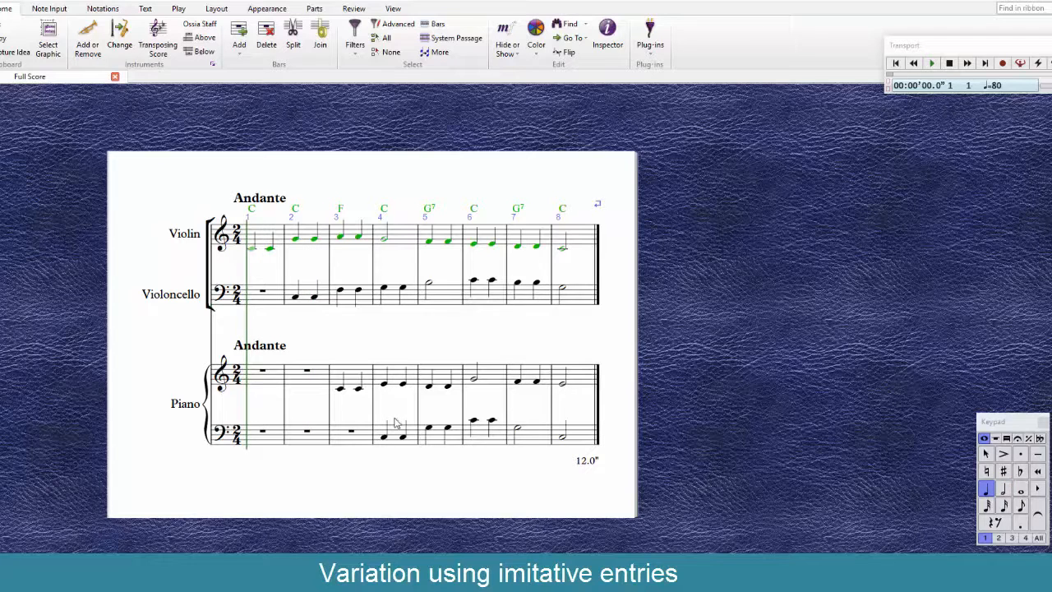
key(space)
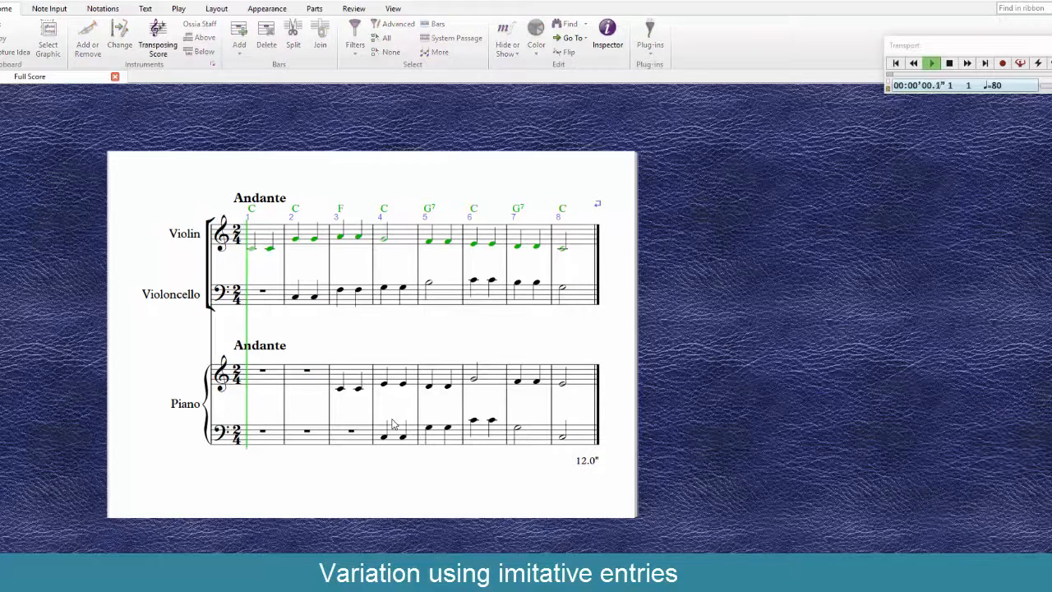